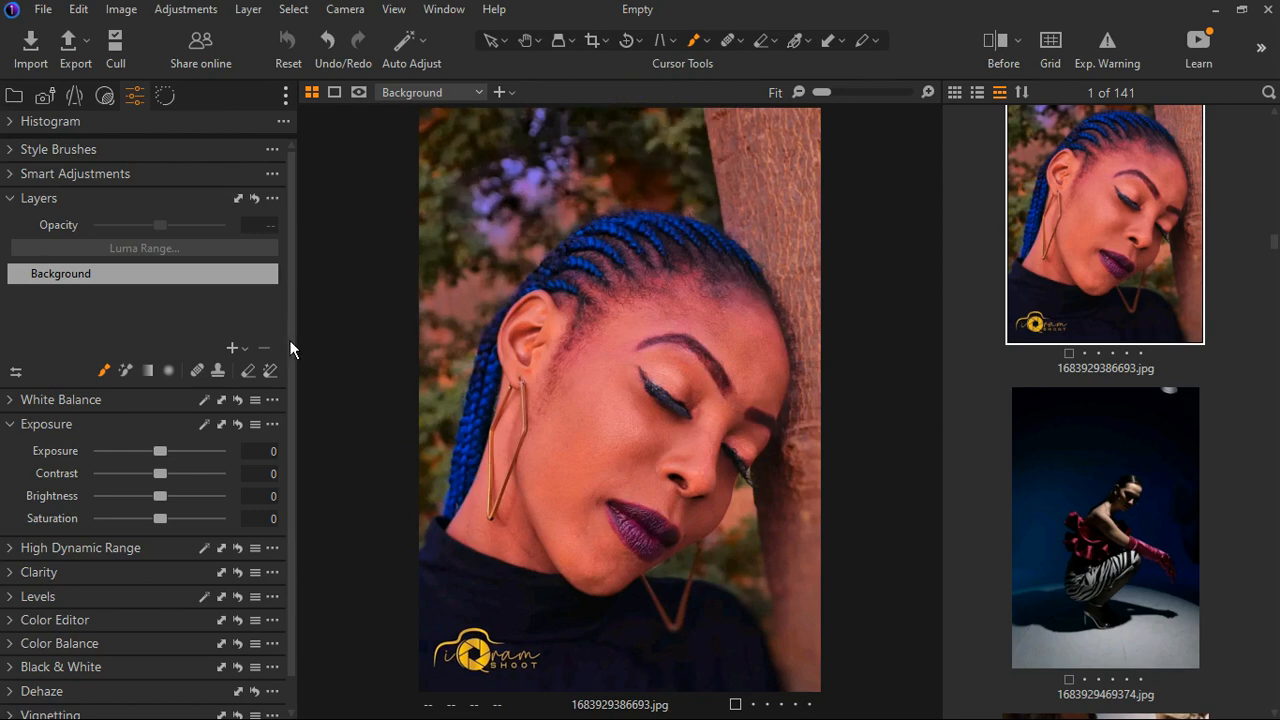
Add a new filled adjustment layer above the background and collapse the Exposure tool
right_click(258, 366)
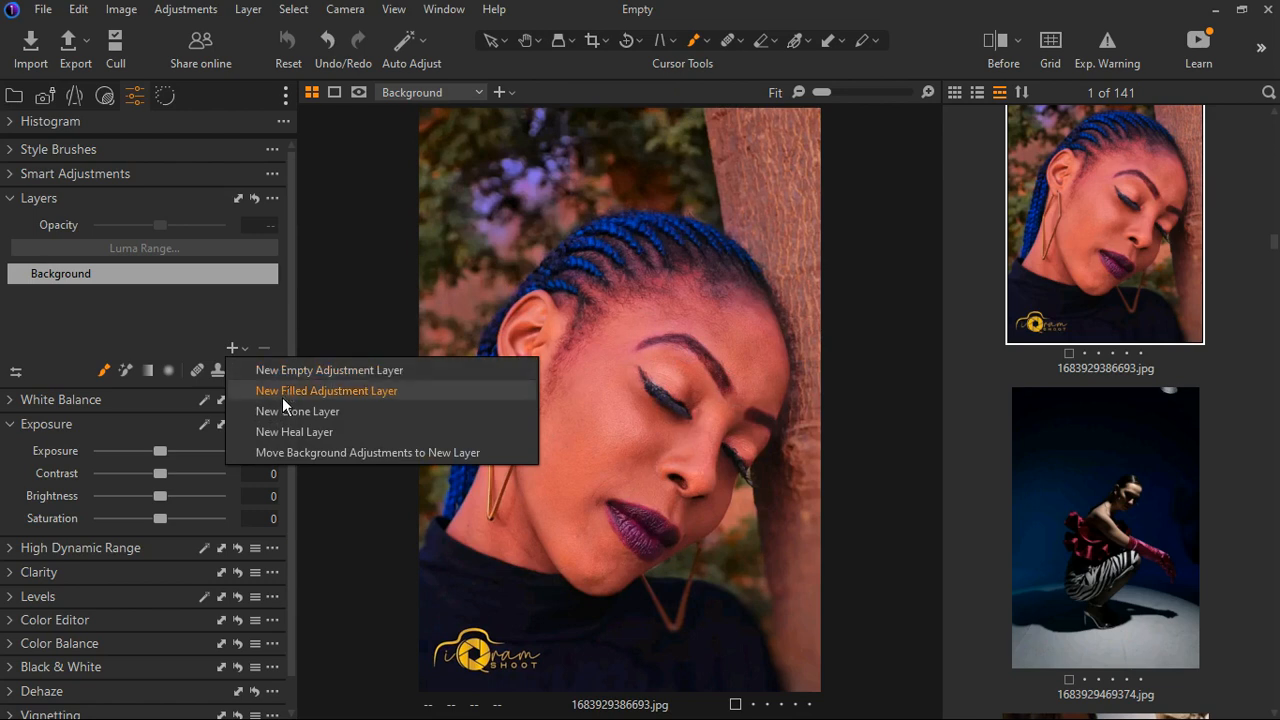
left_click(282, 397)
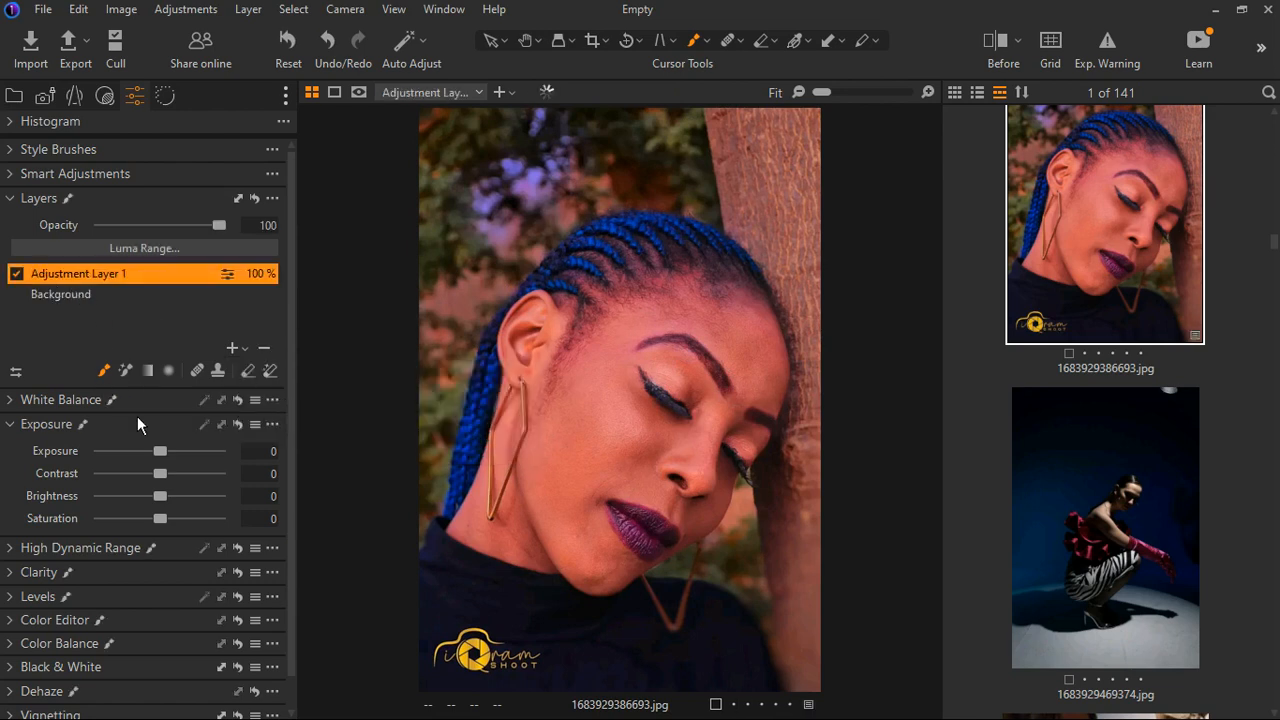
left_click(30, 428)
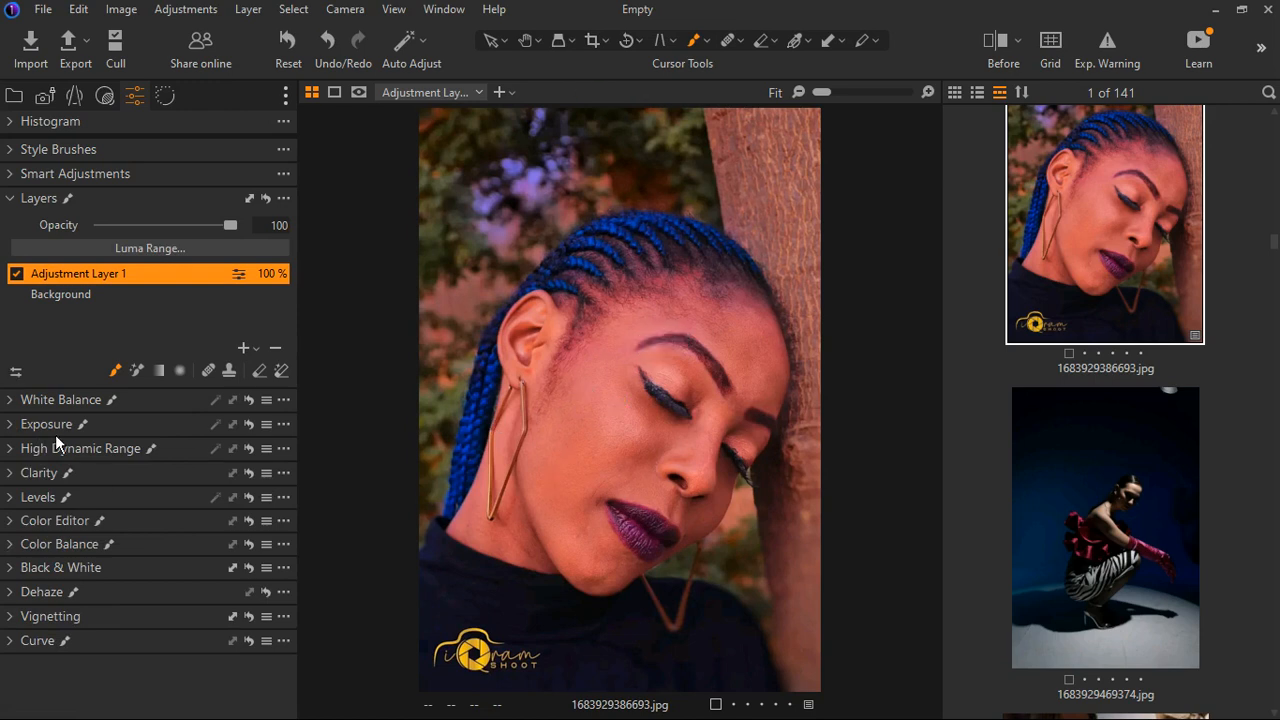
Expand the Color Editor, look through its Advanced and Skin Tone modes, and show the Basic color ranges
left_click(25, 528)
scroll(217, 563, "down", 4)
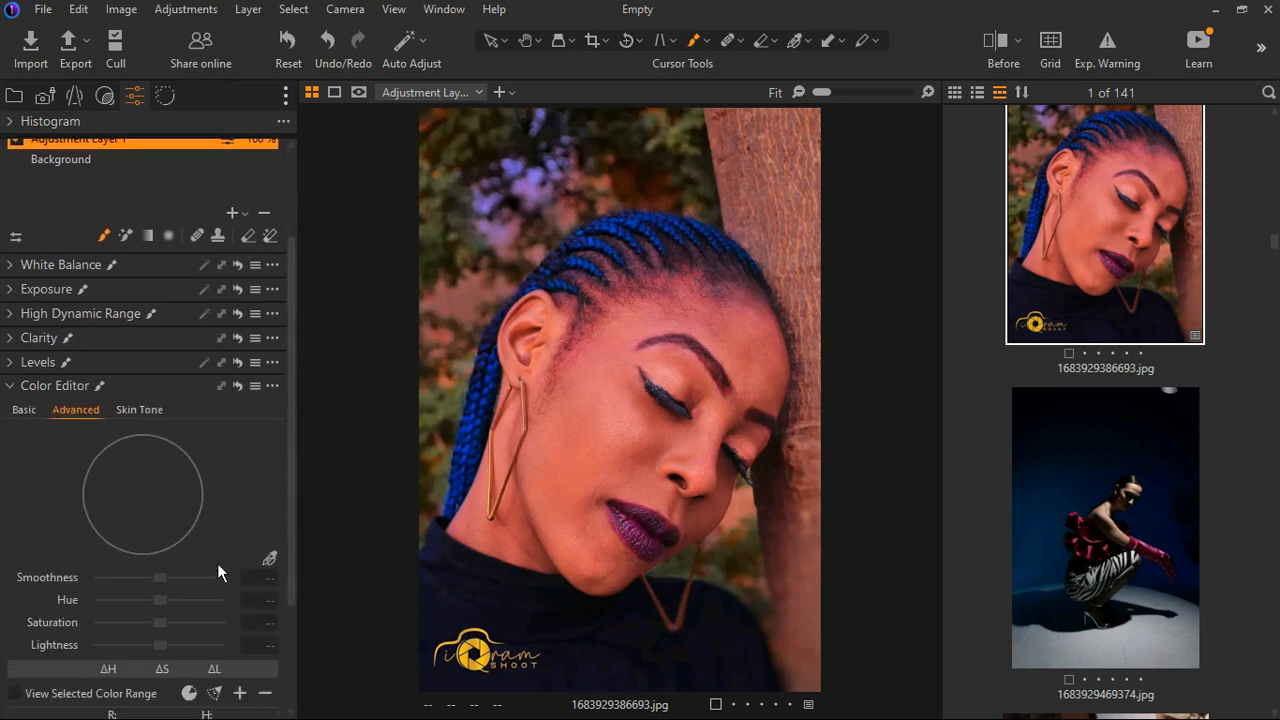
left_click(150, 320)
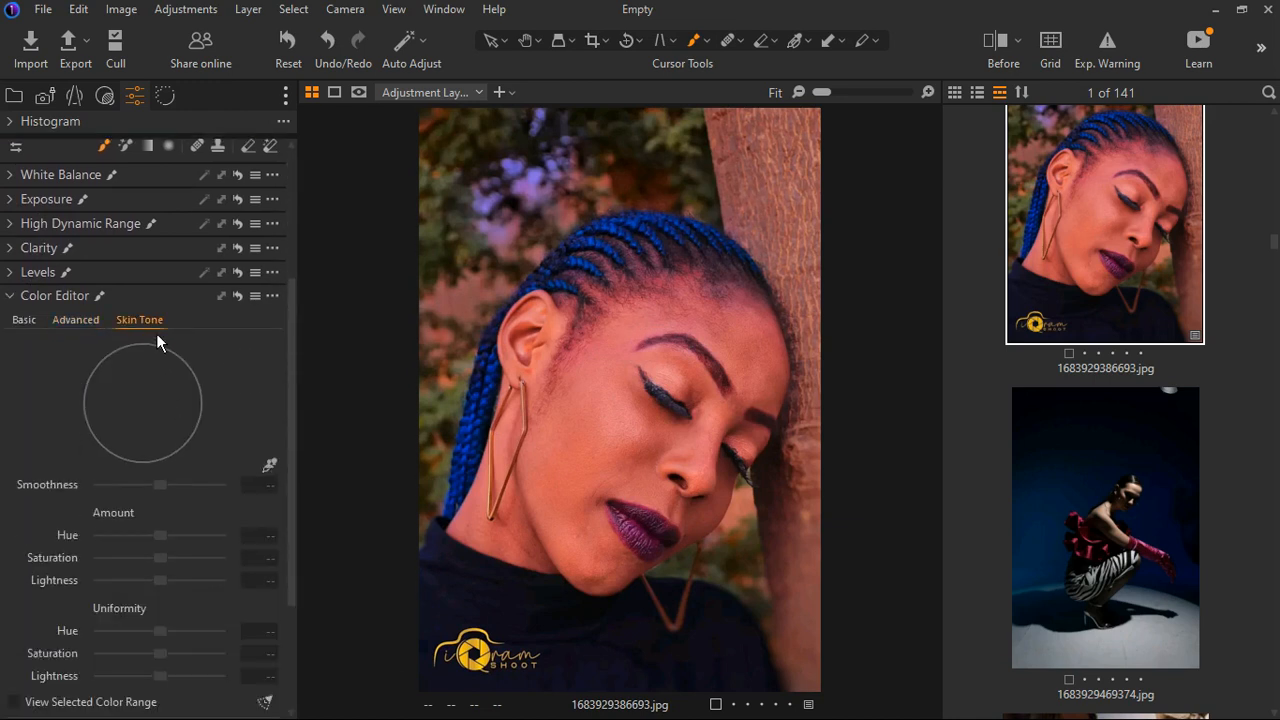
left_click(76, 329)
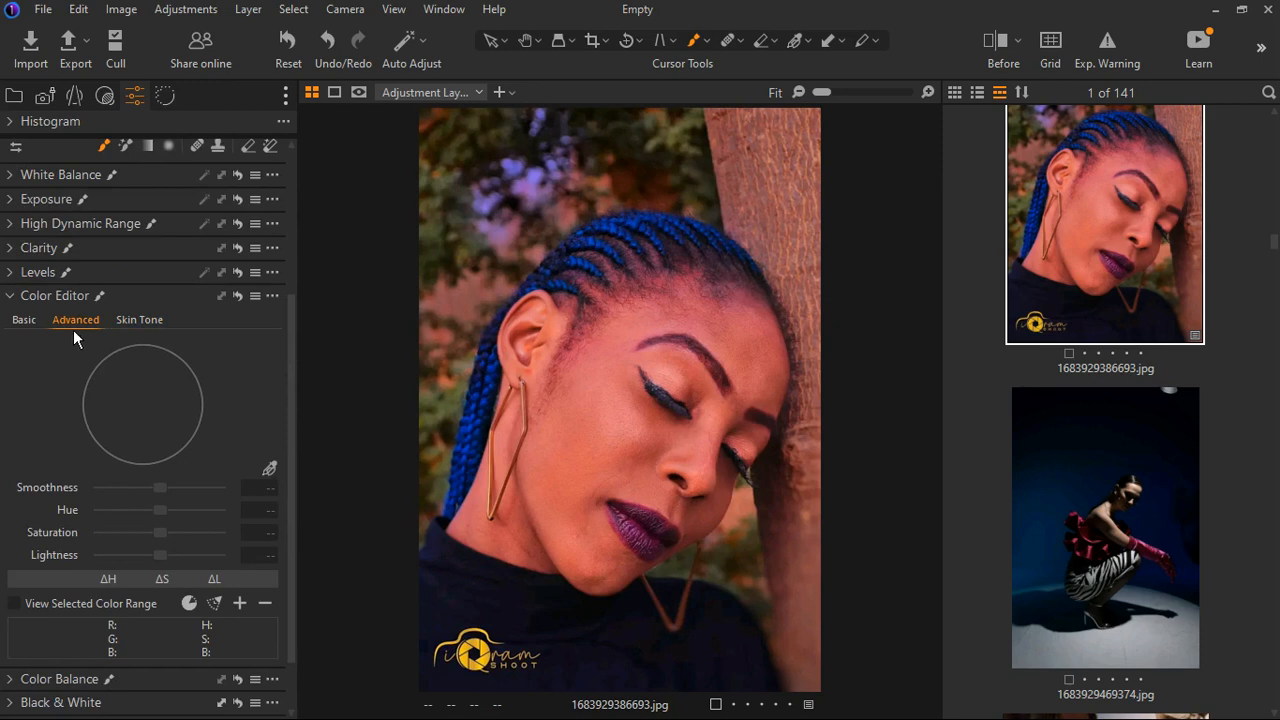
left_click(42, 323)
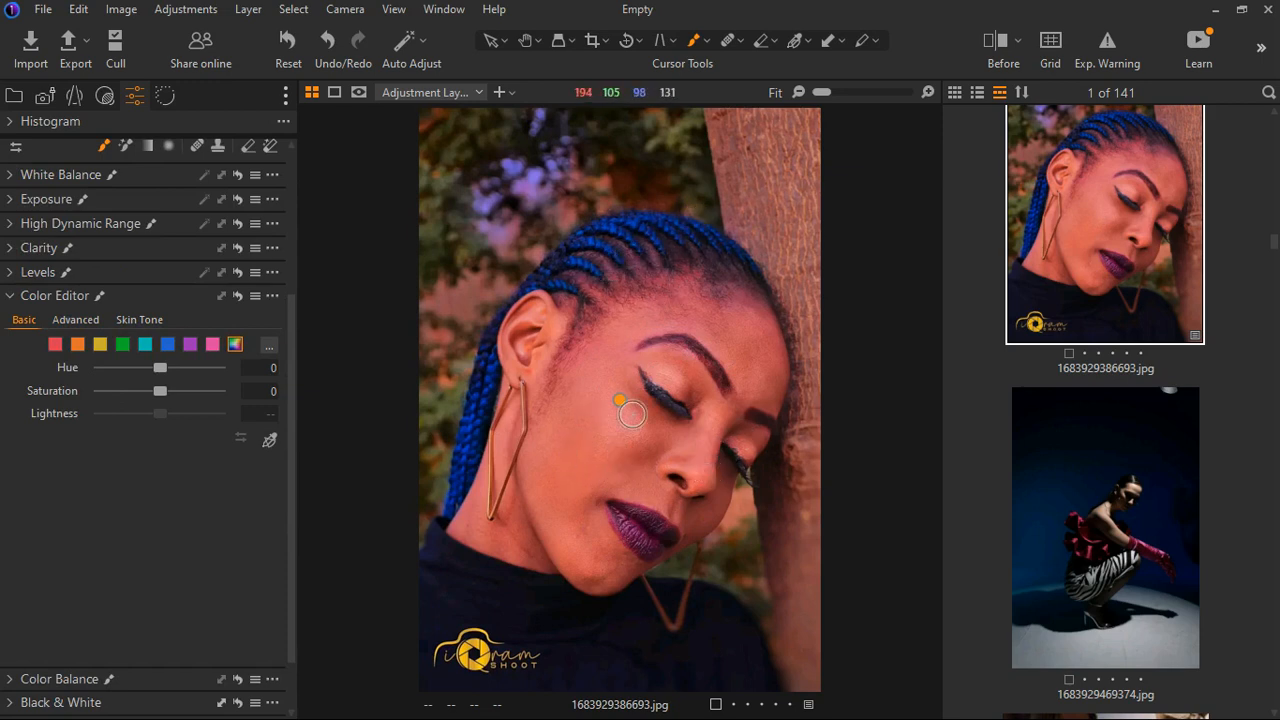
Sample the skin on the cheek with the color picker and set the red range to hue 13.7 and saturation -12.6
left_click(270, 442)
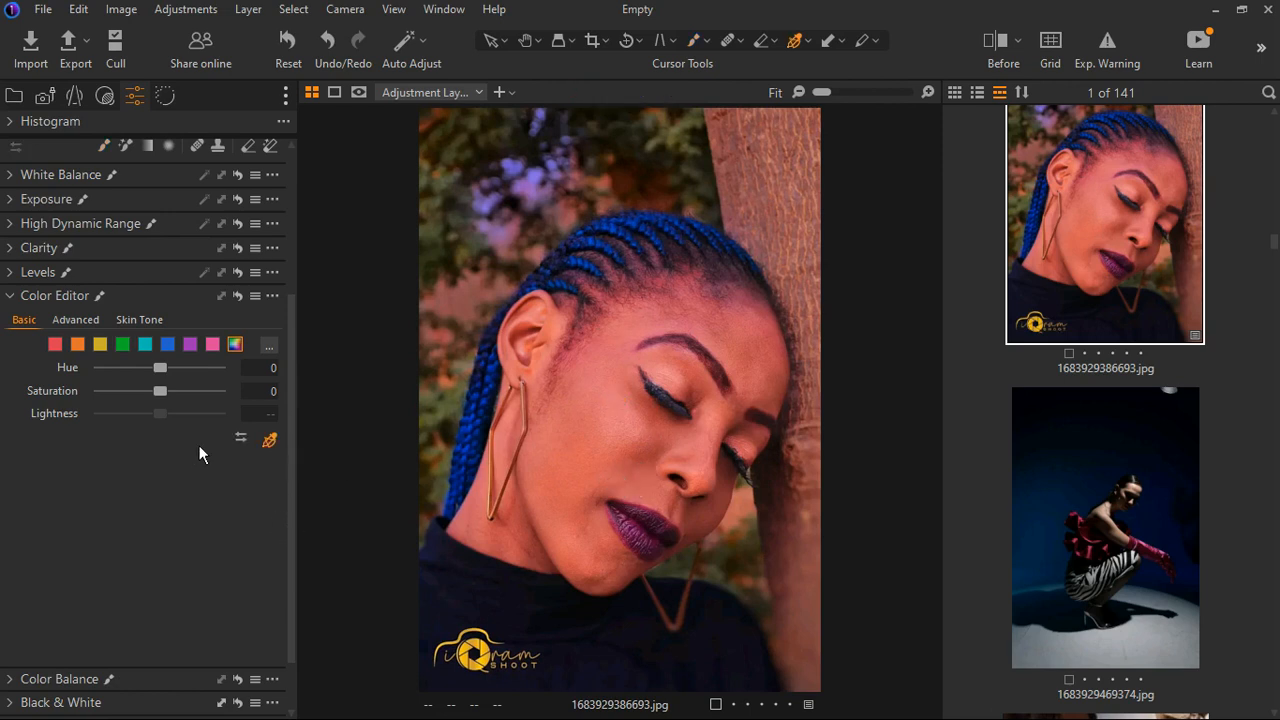
left_click(617, 406)
mouse_move(168, 400)
left_mouse_down()
mouse_move(151, 401)
mouse_move(193, 377)
mouse_move(165, 401)
left_mouse_up()
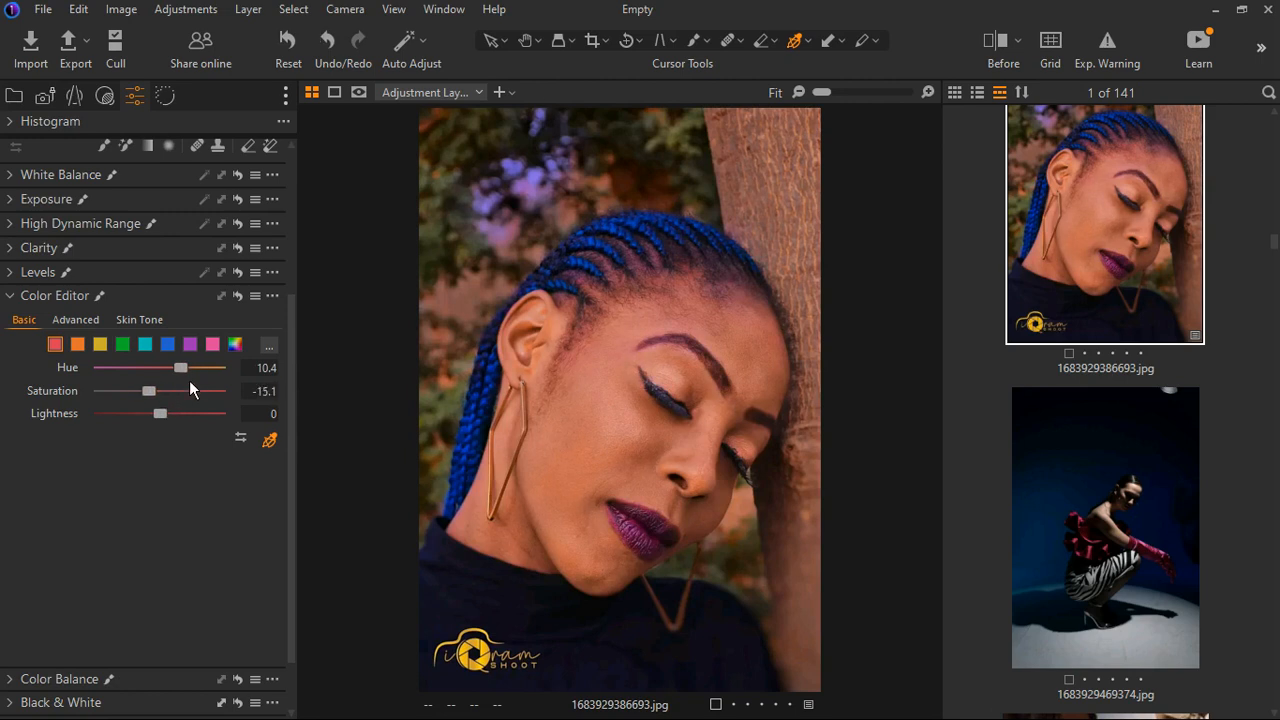
left_click_drag(188, 370, 154, 394)
Adjust the orange range's saturation and hue, and set the yellow range to saturation -16.4 and hue about 1.9
left_click(78, 345)
left_click_drag(168, 398, 181, 373)
left_click(100, 344)
left_click_drag(165, 402, 171, 373)
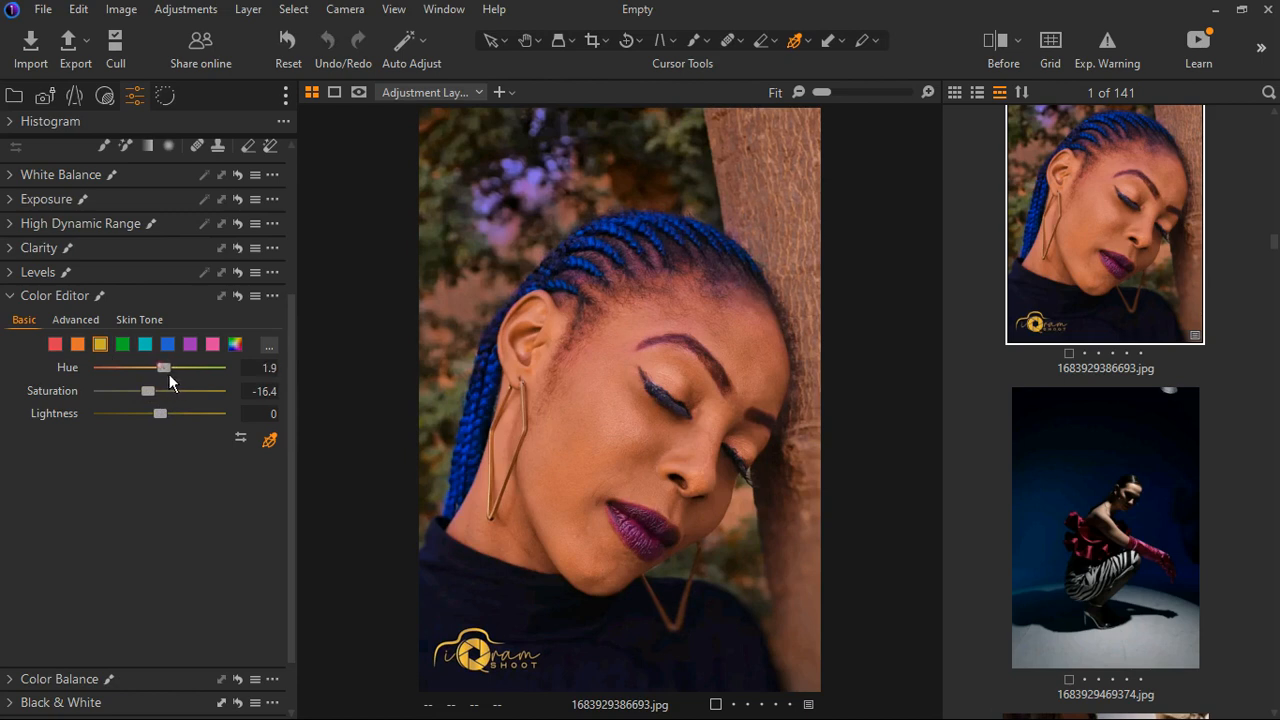
Refine the red range to hue 14.2 and saturation -12.6
left_click(56, 345)
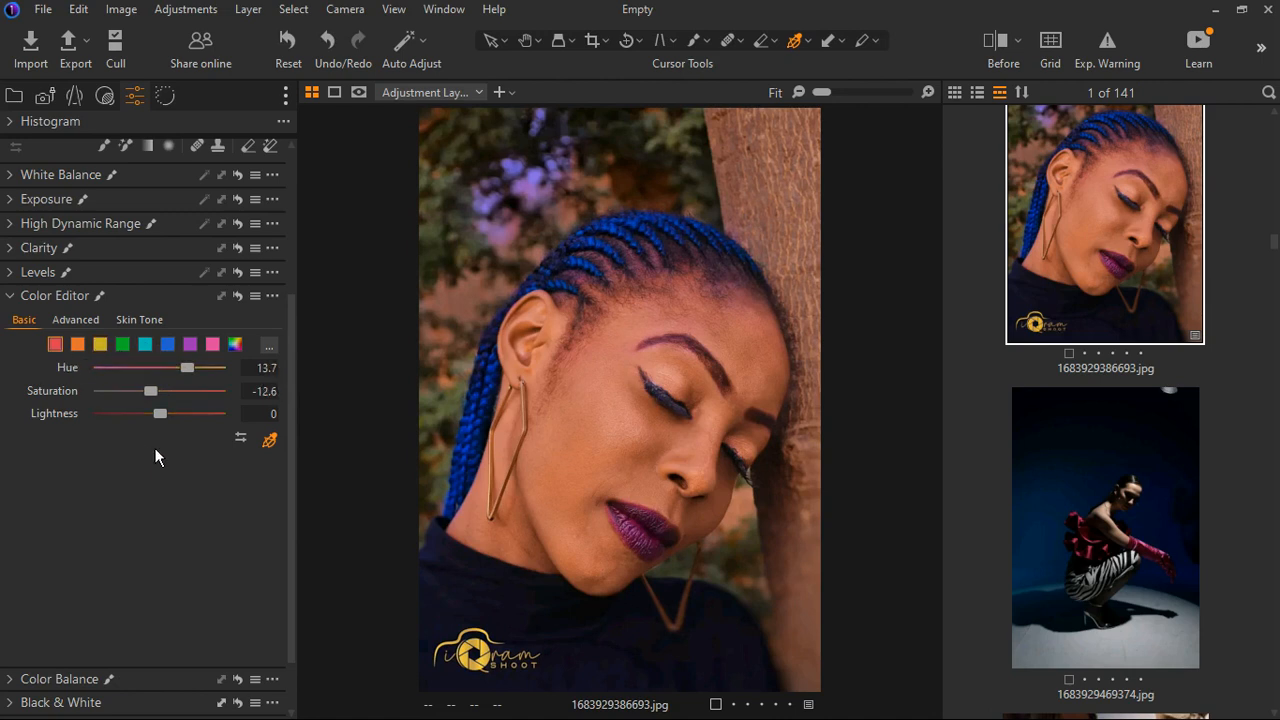
left_click_drag(191, 378, 186, 387)
left_click_drag(160, 400, 157, 403)
Compare the portrait in the before/after split view until only the edited side shows, and reset the purple range's hue to 0
left_click(1014, 52)
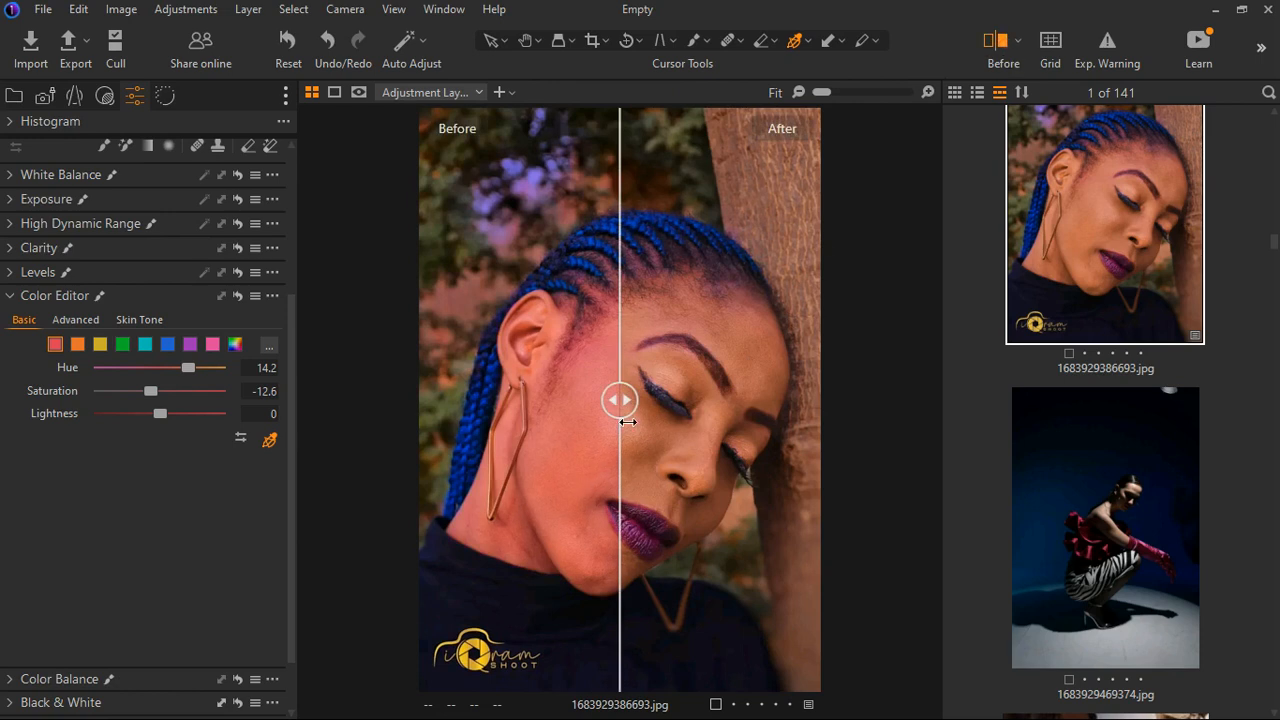
left_click_drag(637, 428, 394, 433)
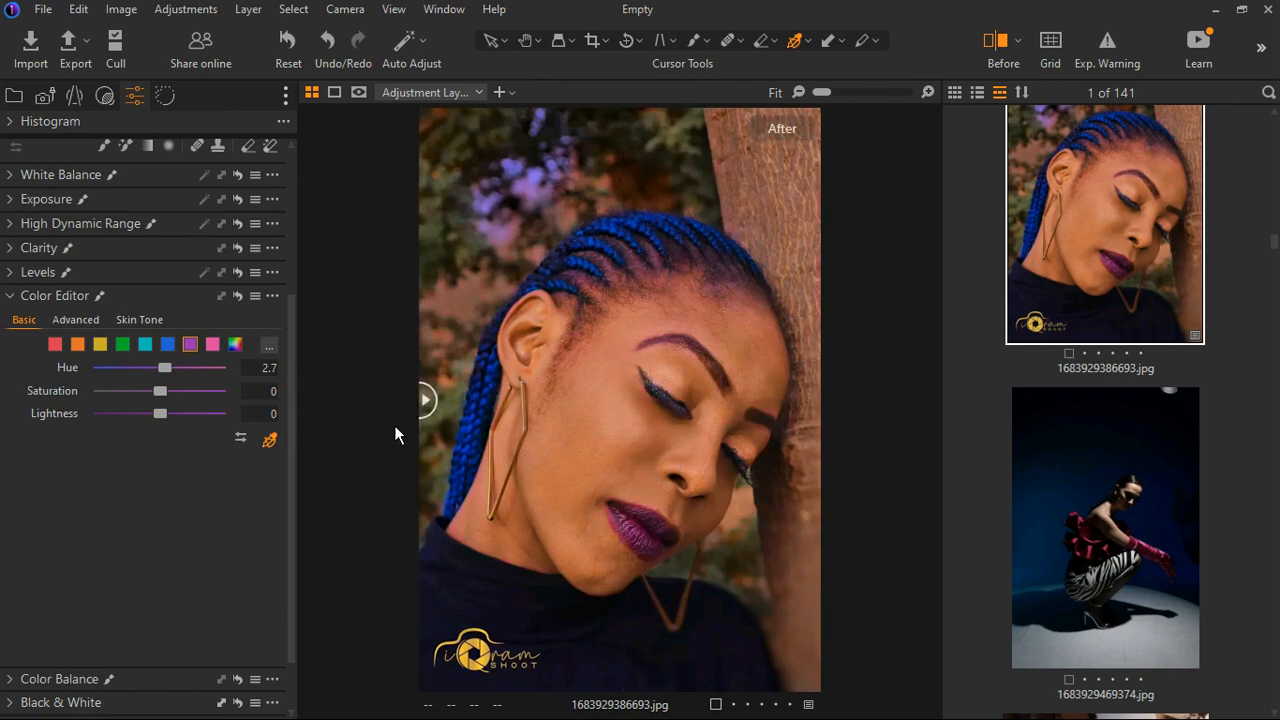
double_click(171, 377)
Sample the blue braids and set the blue range's saturation to -75.6
left_click(623, 241)
left_click_drag(158, 400, 96, 416)
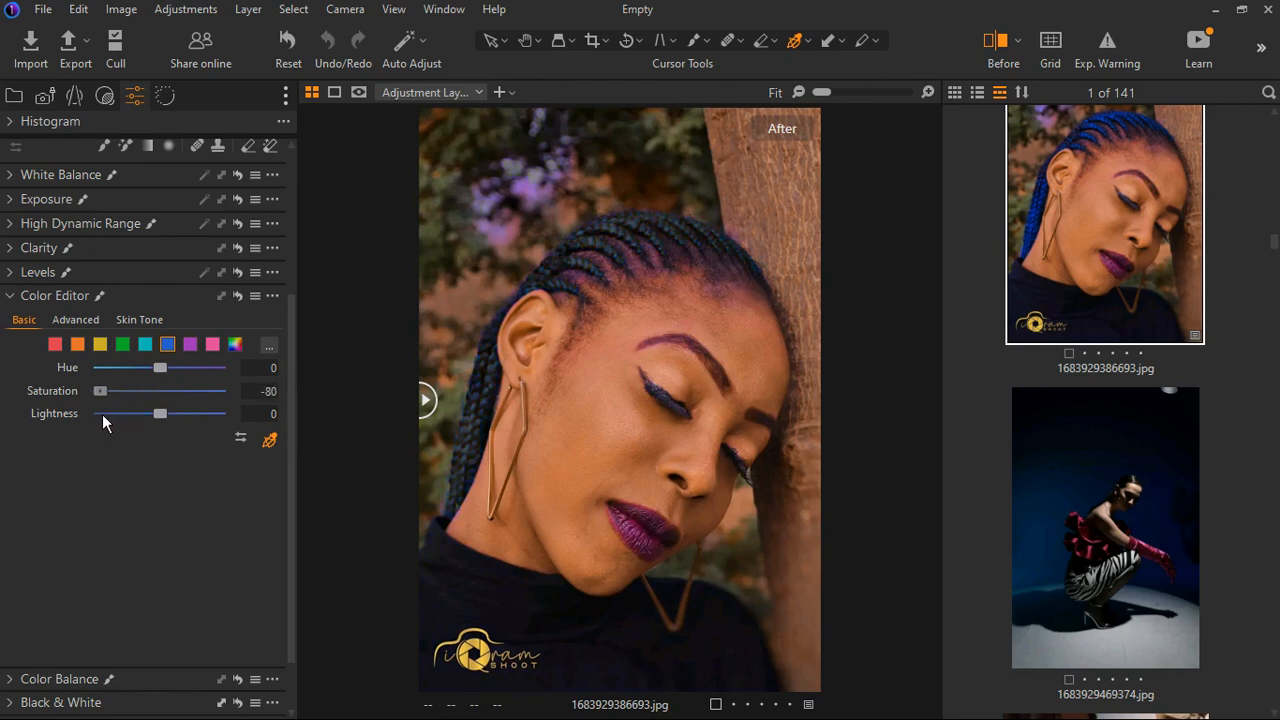
left_click_drag(108, 413, 113, 411)
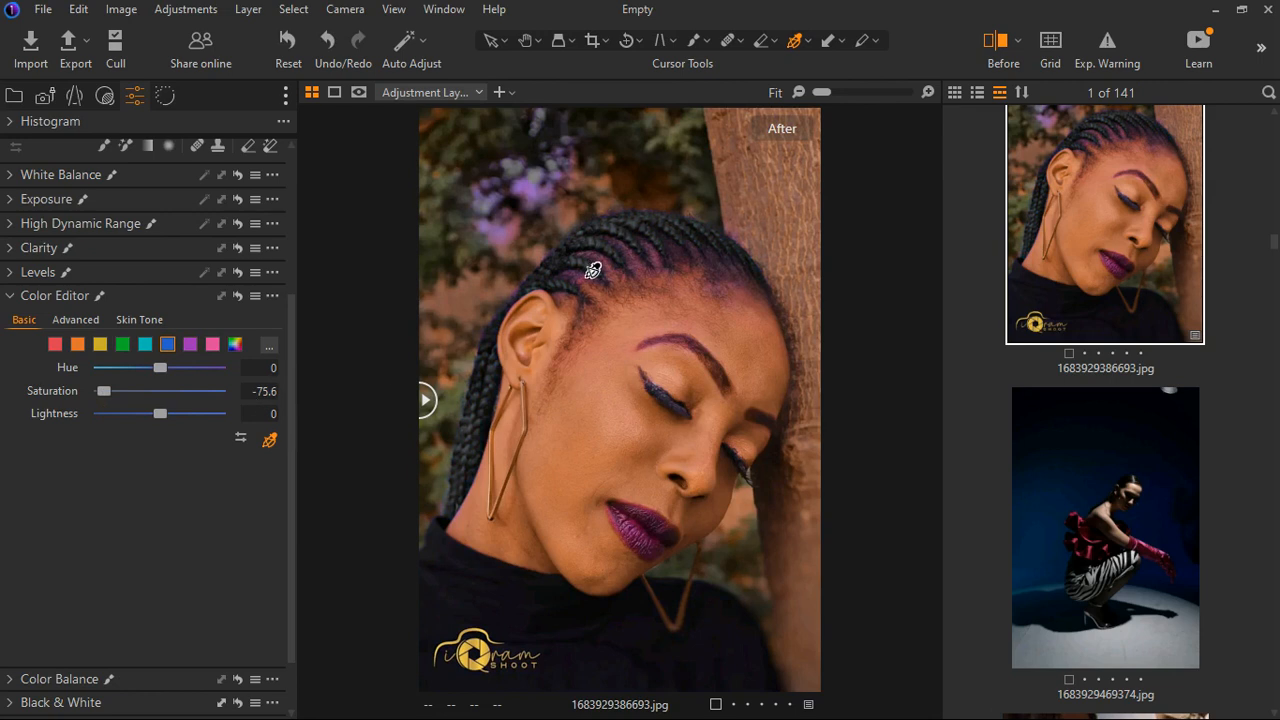
Sample the purple tint on the scalp between the braids and set the purple range's saturation to -40.3
scroll(595, 271, "up", 5)
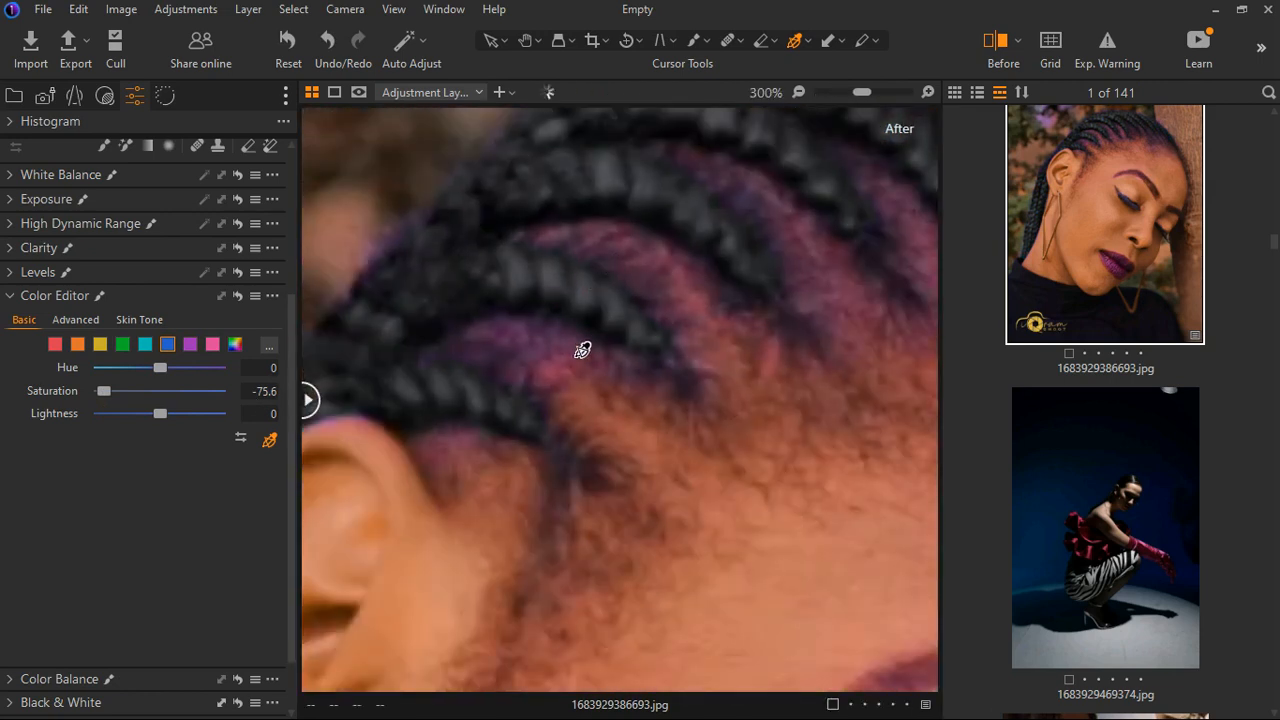
left_click(562, 350)
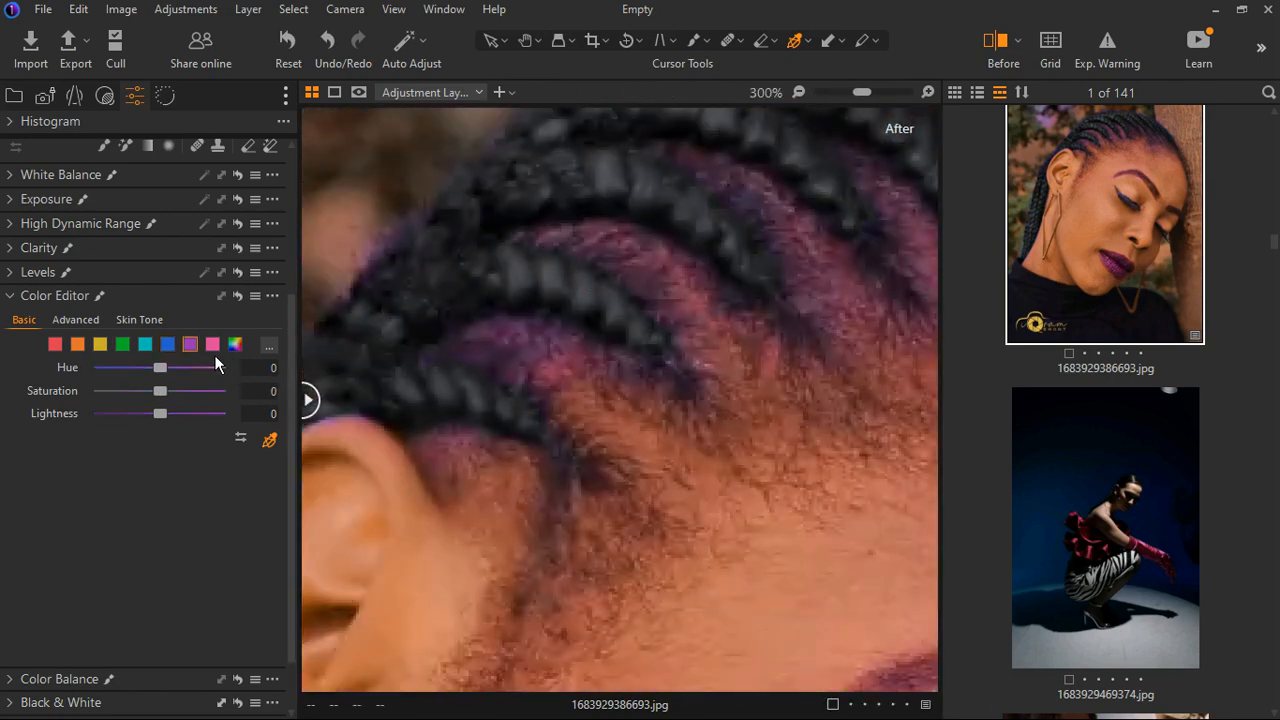
scroll(700, 271, "down", 5)
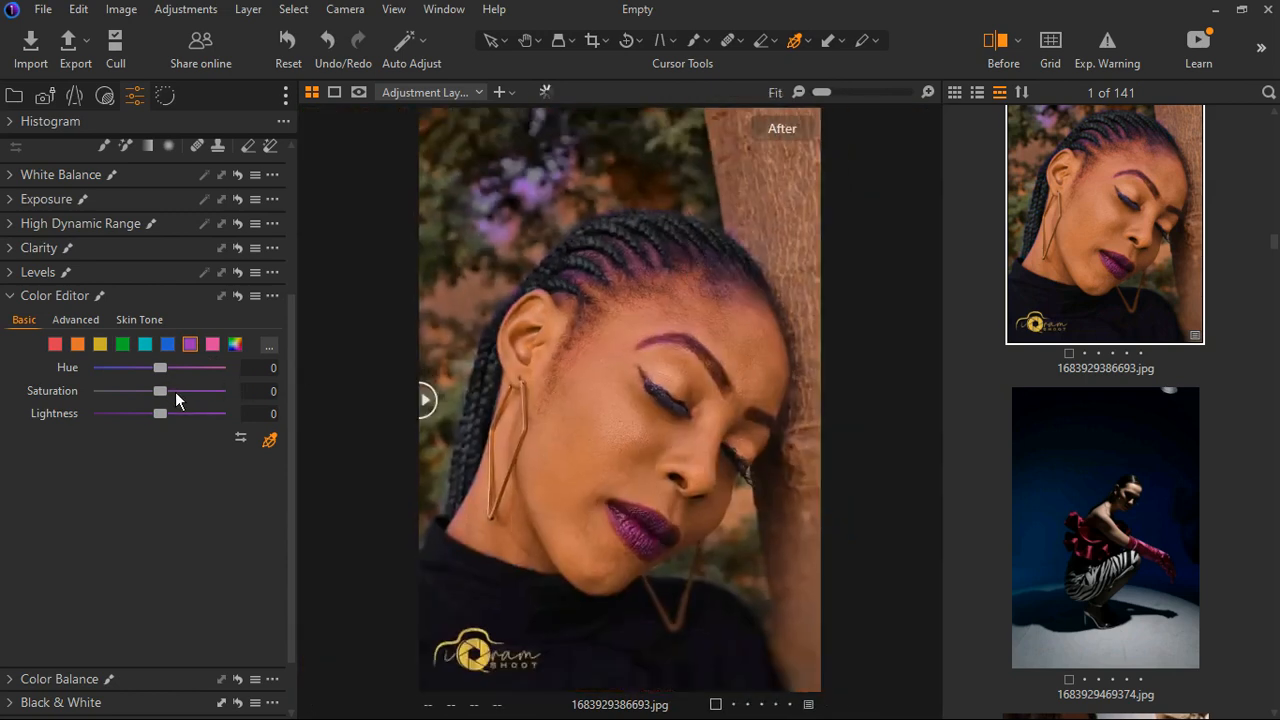
left_click_drag(166, 400, 137, 418)
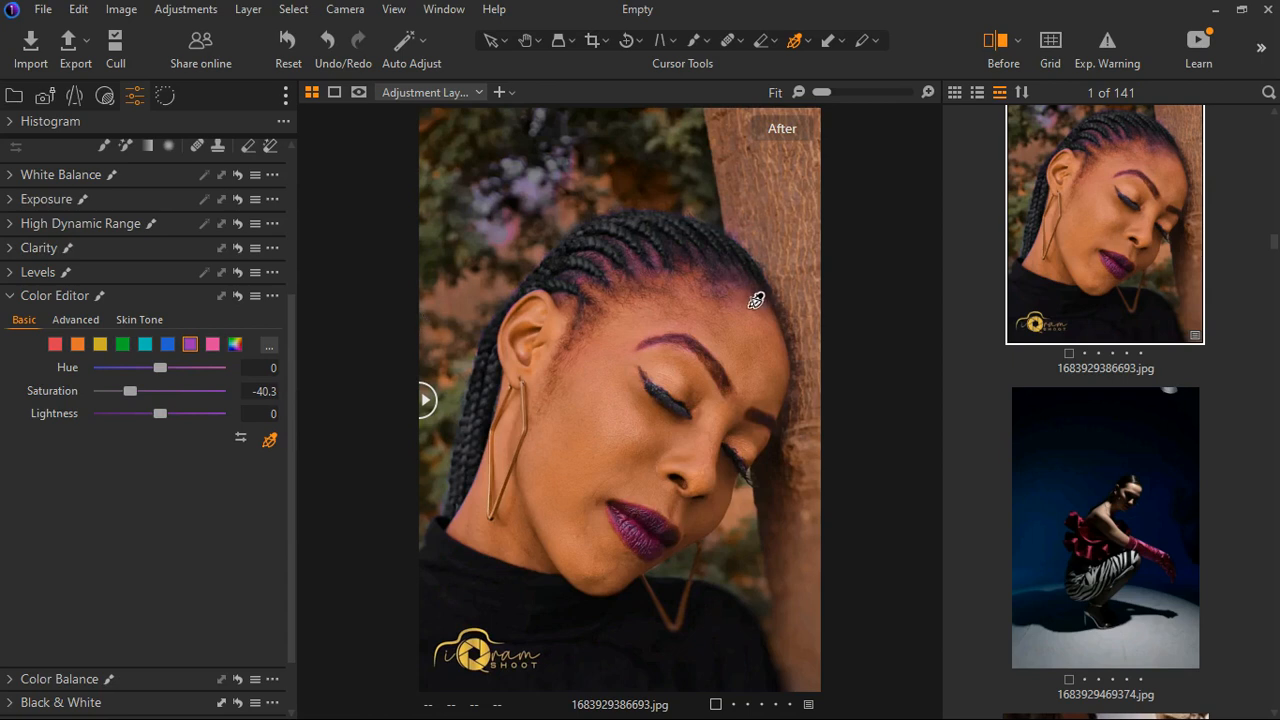
Sample the pinkish tint at the hairline above the forehead and set the pink range's saturation to -39.1
left_click(757, 294)
left_click(801, 311)
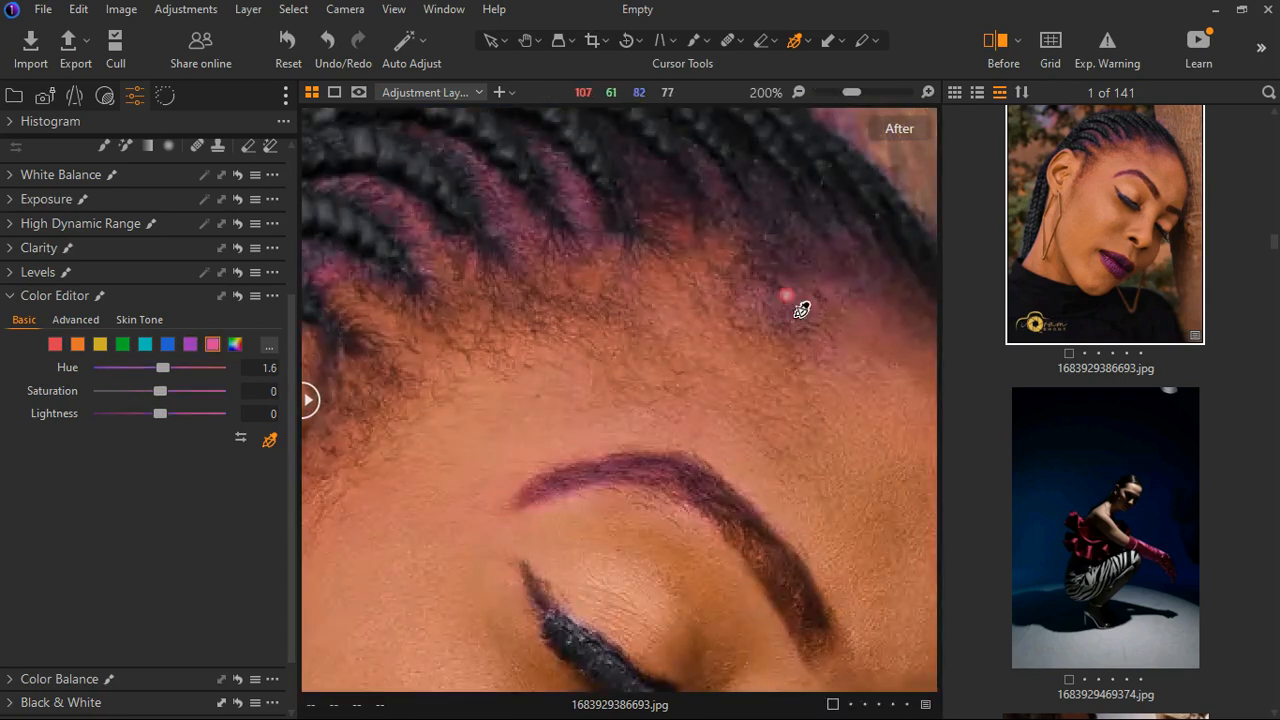
mouse_move(160, 391)
left_mouse_down()
mouse_move(129, 413)
mouse_move(140, 406)
left_mouse_up()
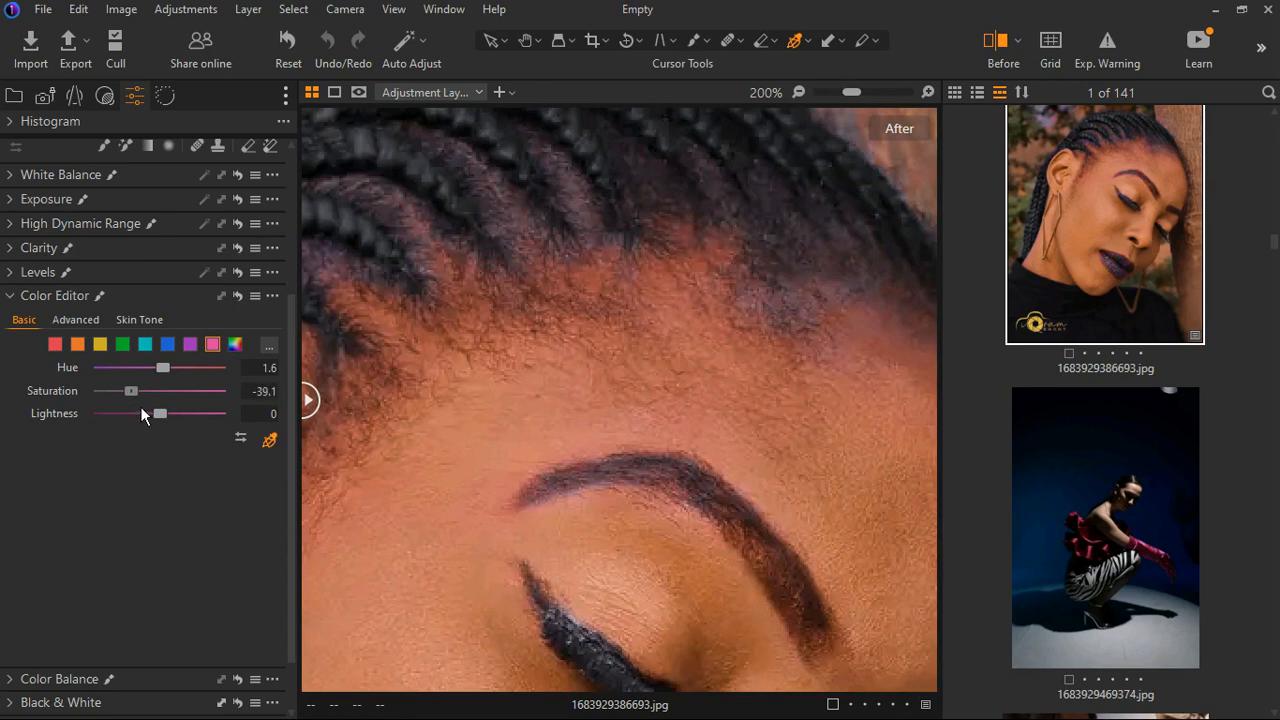
scroll(430, 368, "down", 5)
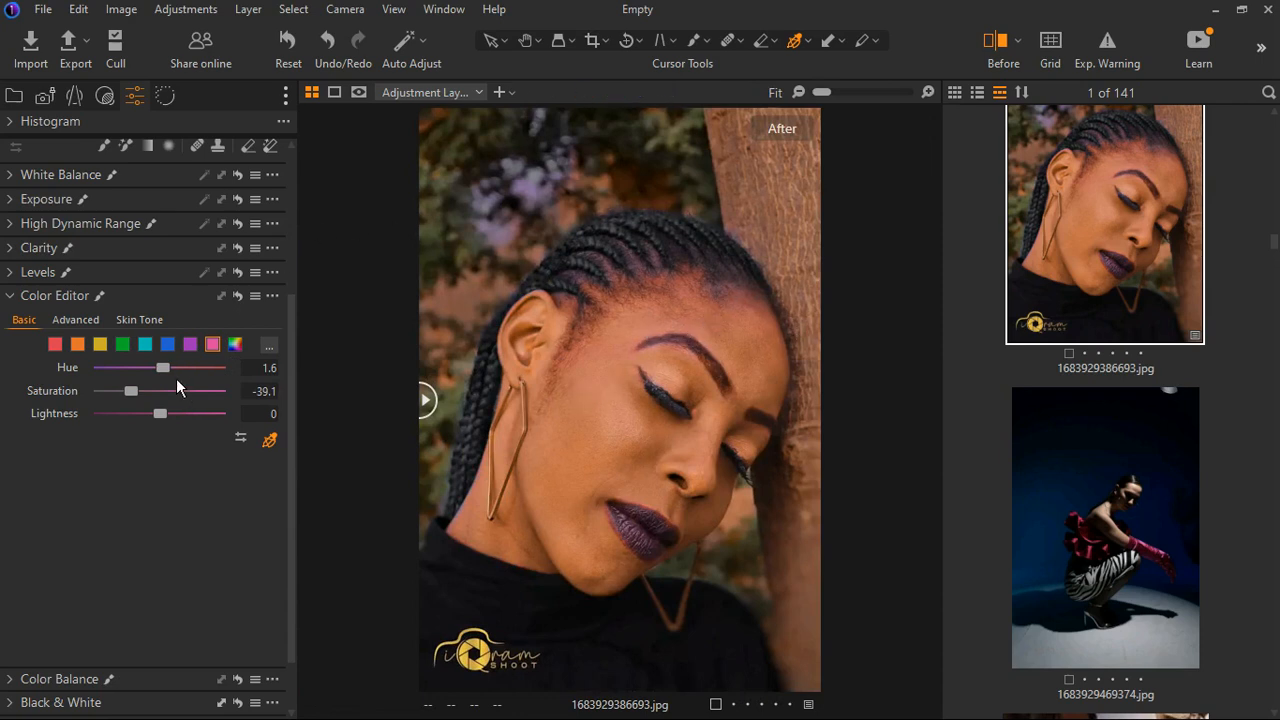
Raise the pink range's hue and set the purple range's hue to 12.3
left_click_drag(177, 379, 214, 372)
left_click(190, 344)
left_click_drag(170, 374, 202, 374)
left_click_drag(202, 374, 196, 375)
Erase the lips from Adjustment Layer 1's mask with a smaller eraser brush to restore their original color
scroll(38, 207, "up", 1)
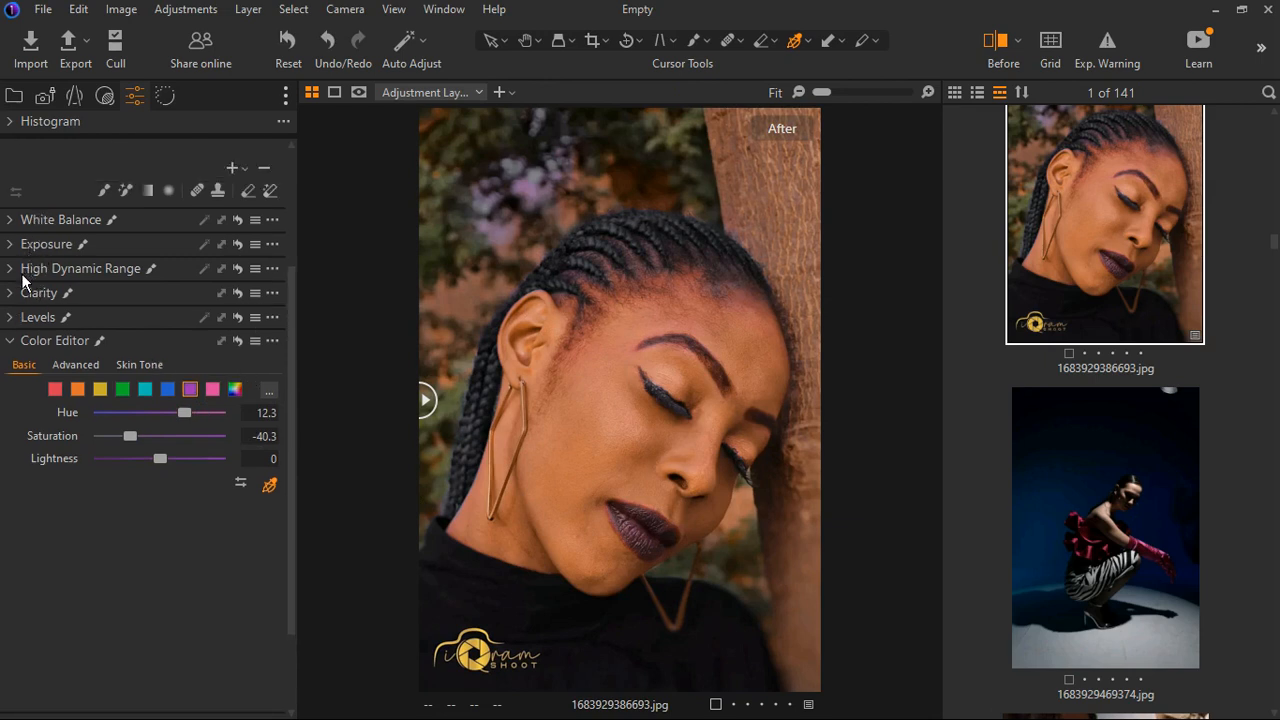
scroll(24, 244, "up", 3)
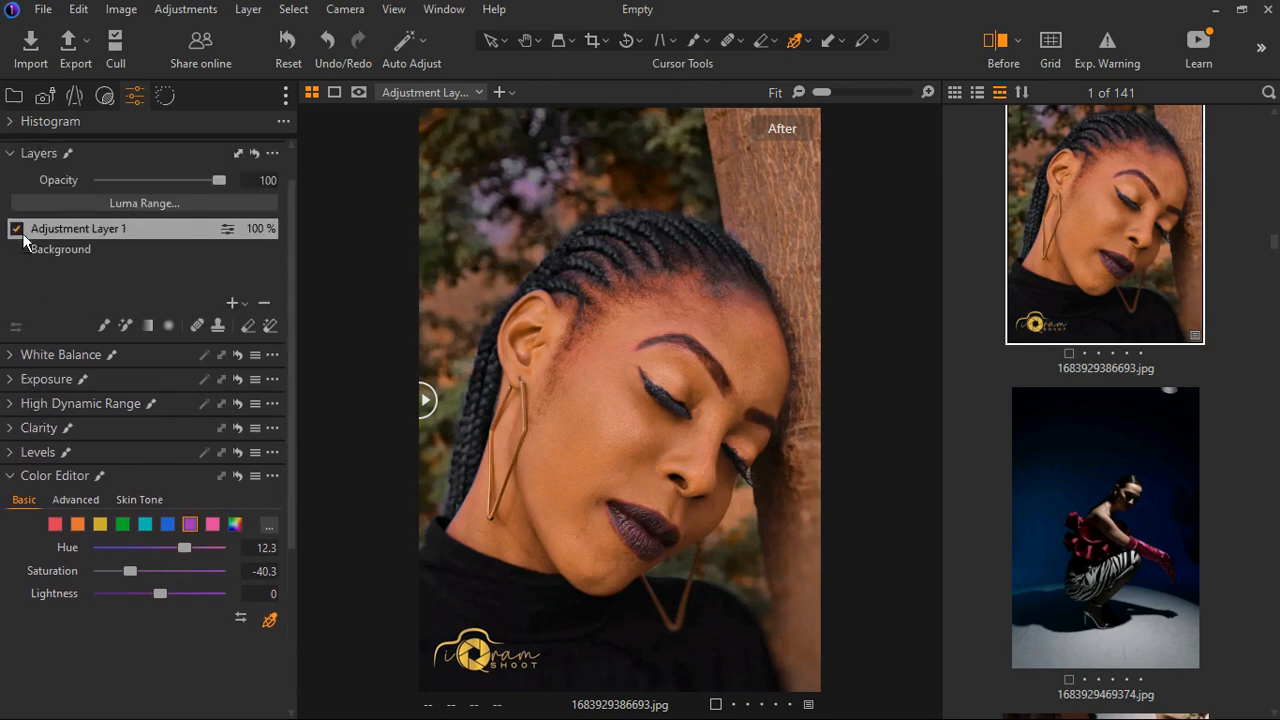
left_click(257, 335)
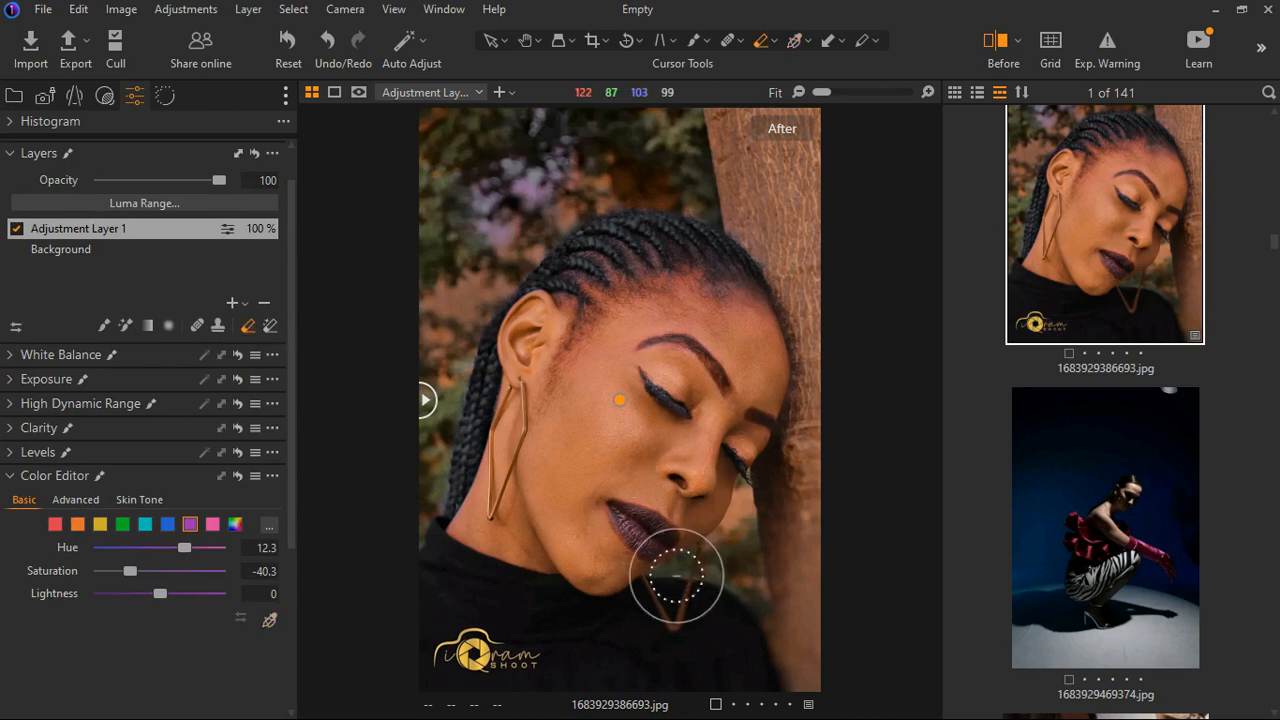
key("bracketleft")
key("bracketleft")
key("bracketleft")
key("bracketleft")
key("bracketleft")
key("bracketleft")
key("bracketleft")
key("bracketleft")
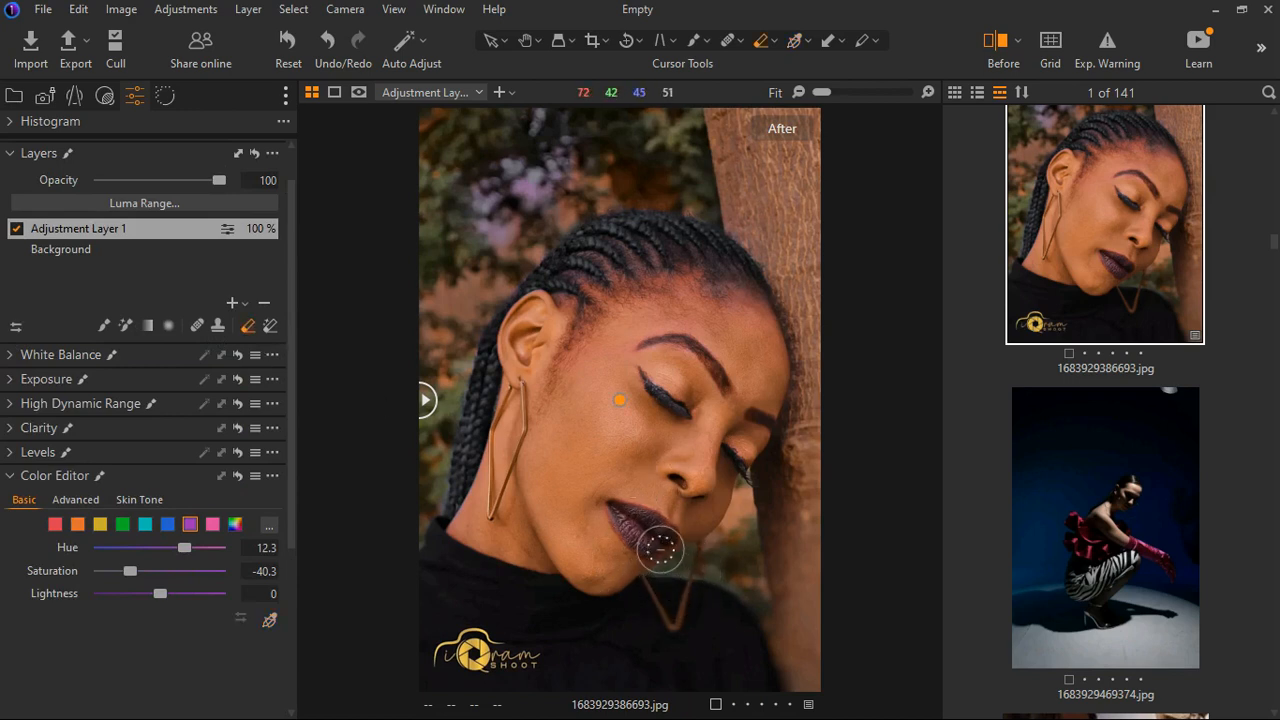
left_click_drag(638, 530, 659, 555)
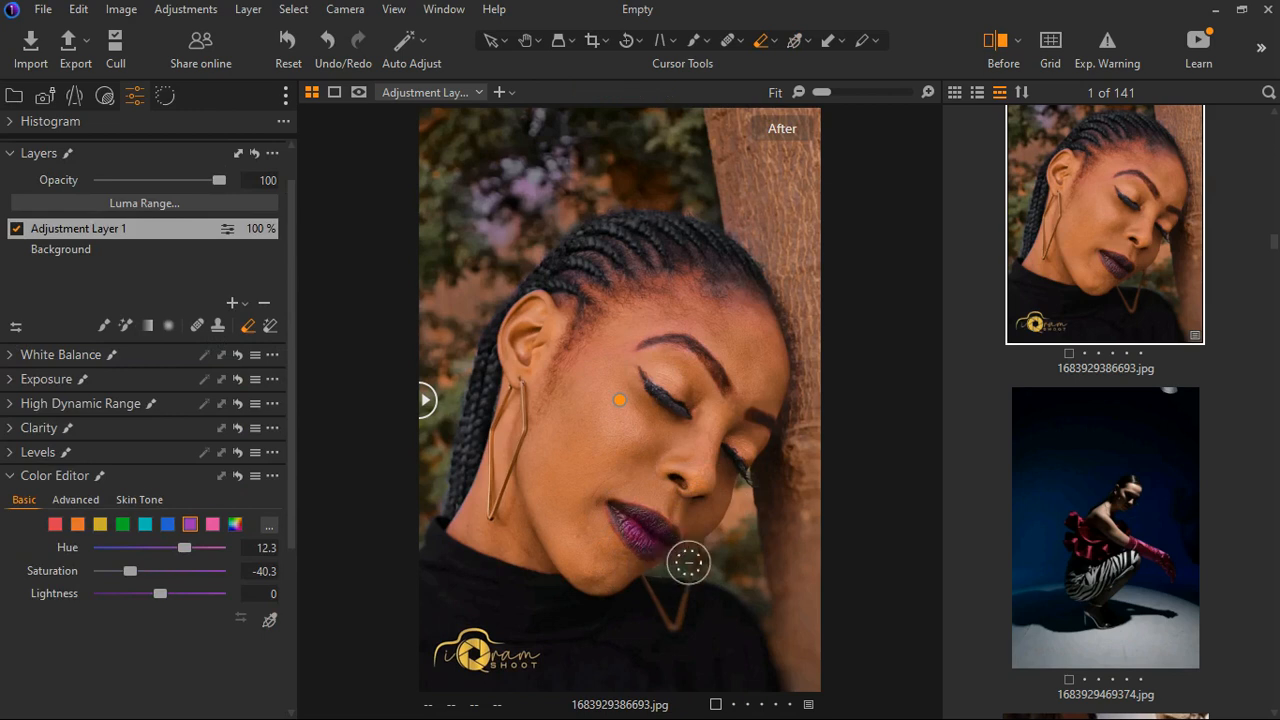
left_click(648, 541)
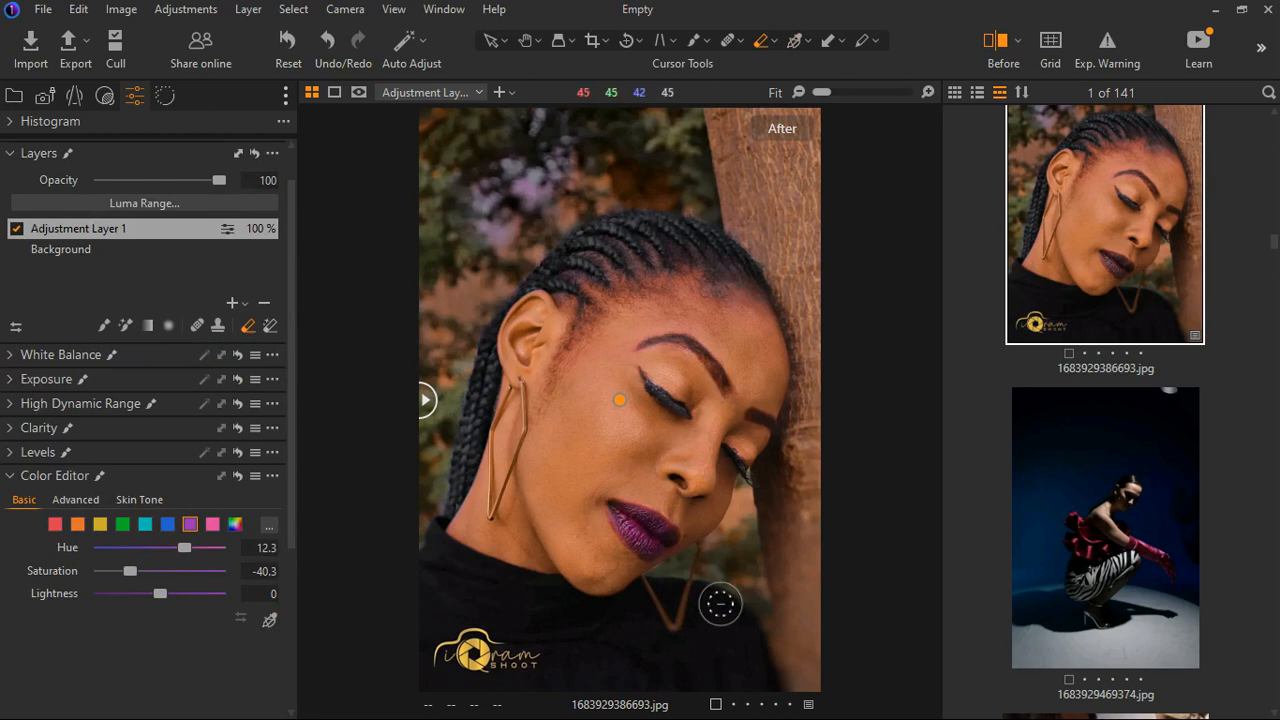
Add a new empty adjustment layer, mask the lips with the Magic Brush, and check the mask overlay
left_click(240, 302)
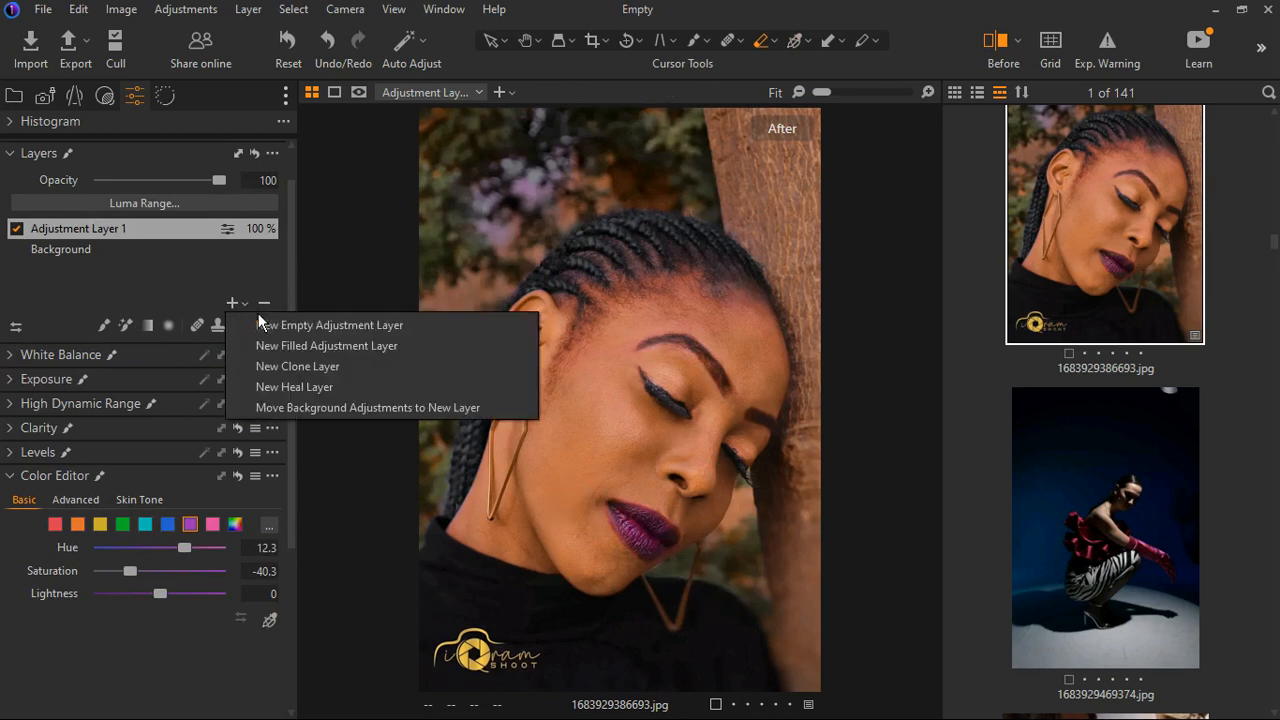
left_click(328, 341)
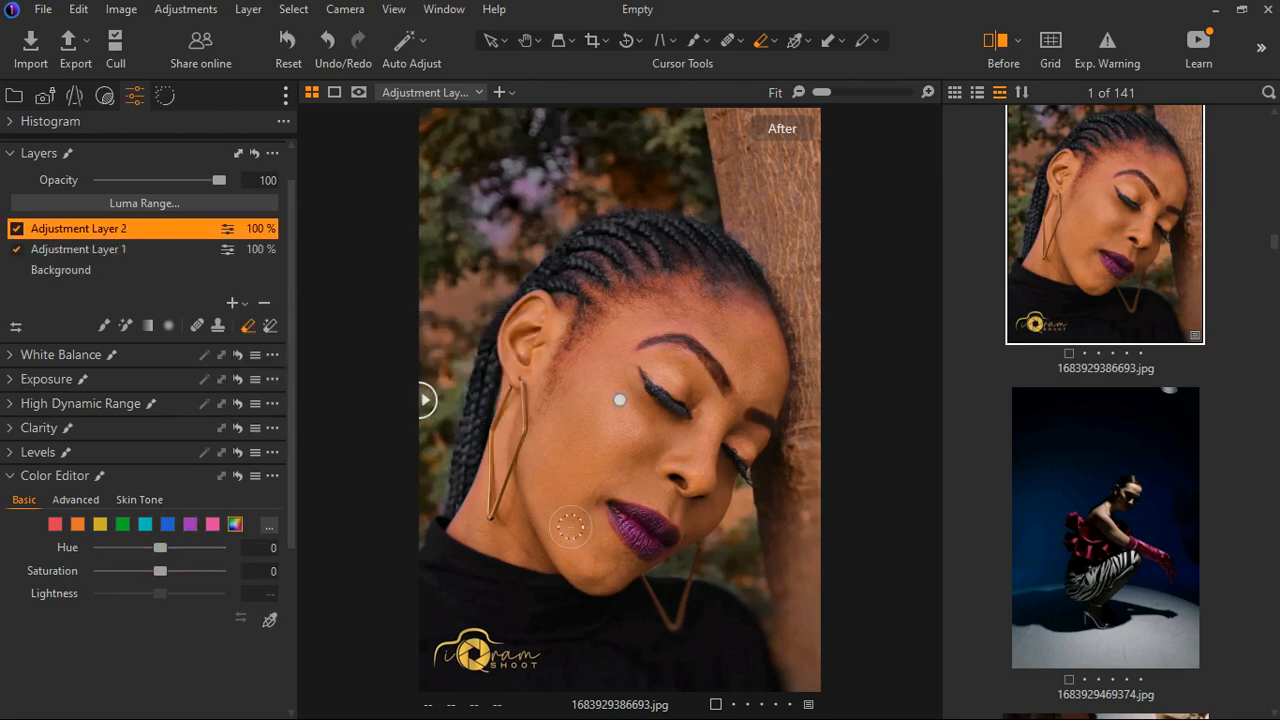
left_click(125, 325)
left_click(660, 546)
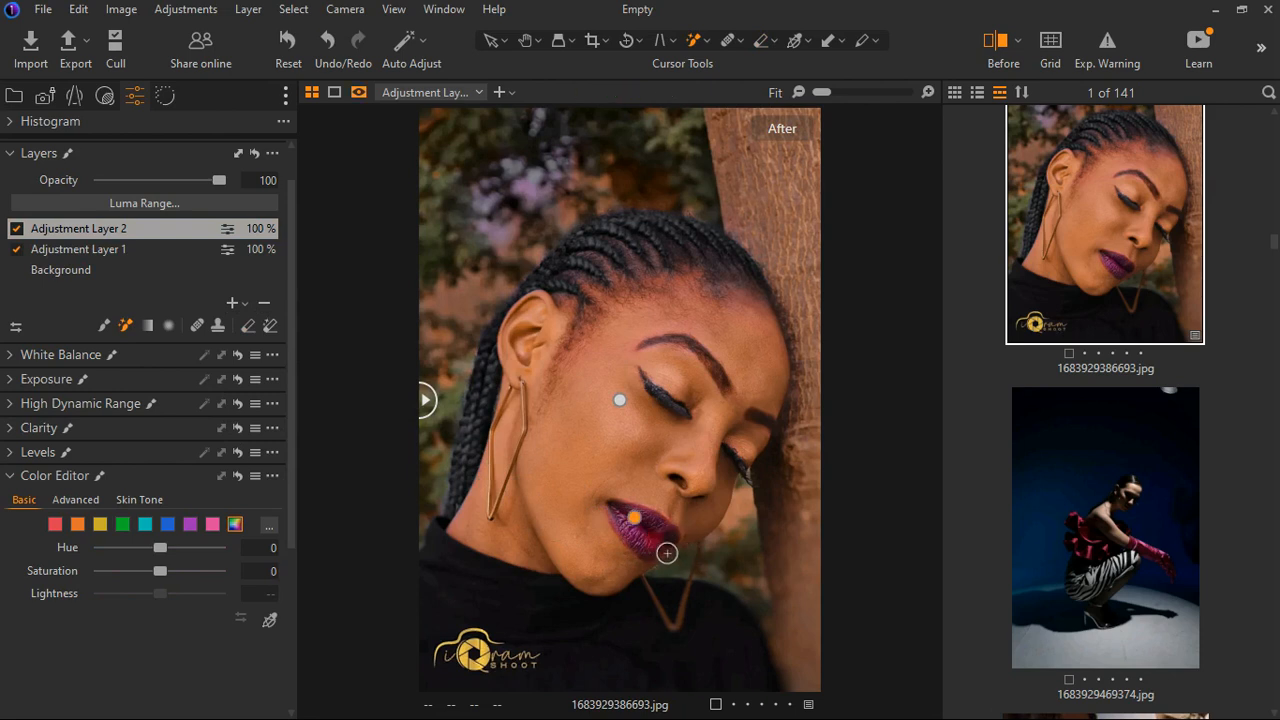
left_click_drag(669, 540, 650, 547)
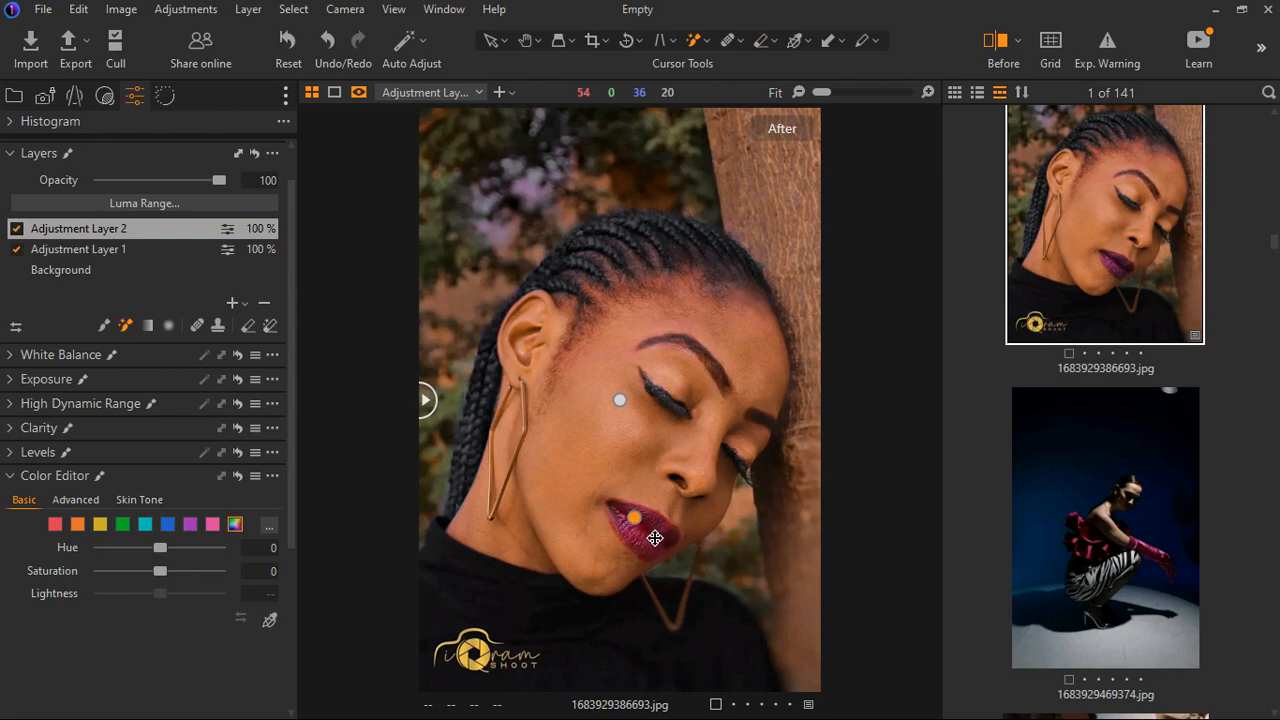
key("m")
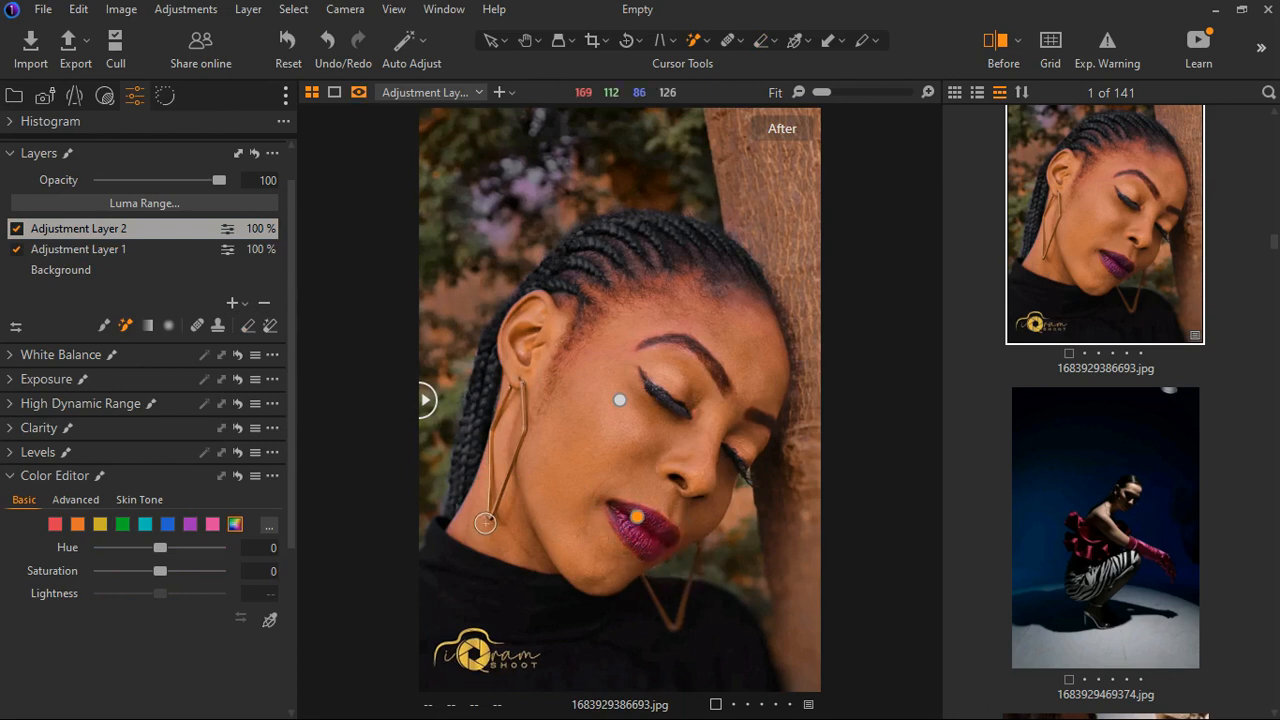
key("m")
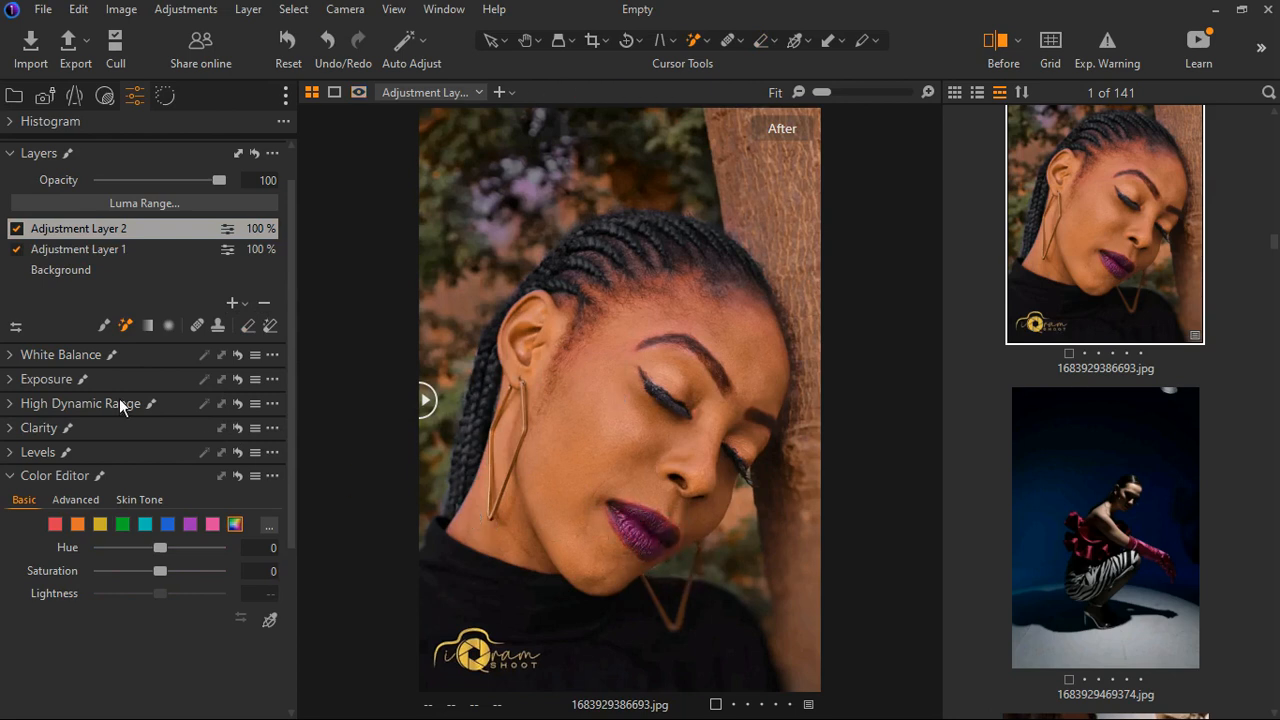
Reduce the purple range's saturation on the lips layer and set the pink range's saturation to -15.1
left_click(190, 524)
left_click_drag(160, 572, 156, 587)
left_click(212, 524)
left_click_drag(160, 572, 157, 591)
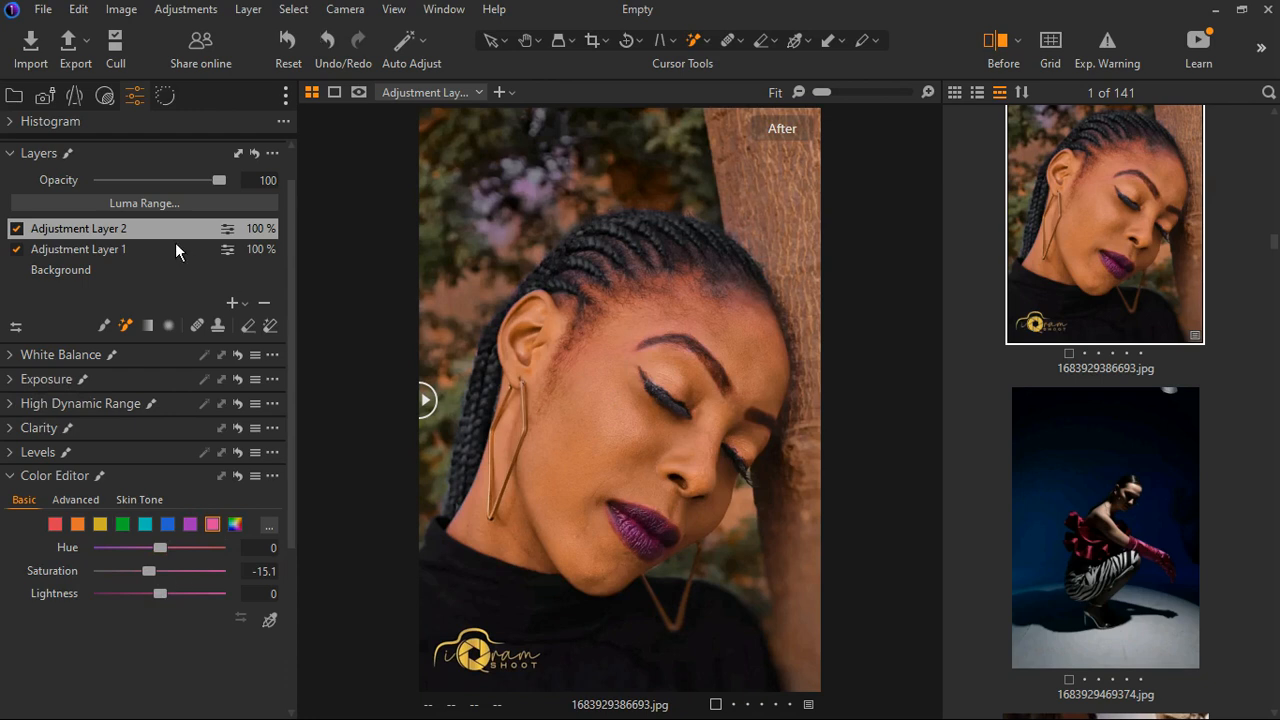
Set the lips layer's exposure brightness to -5 and saturation to -9
left_click(12, 380)
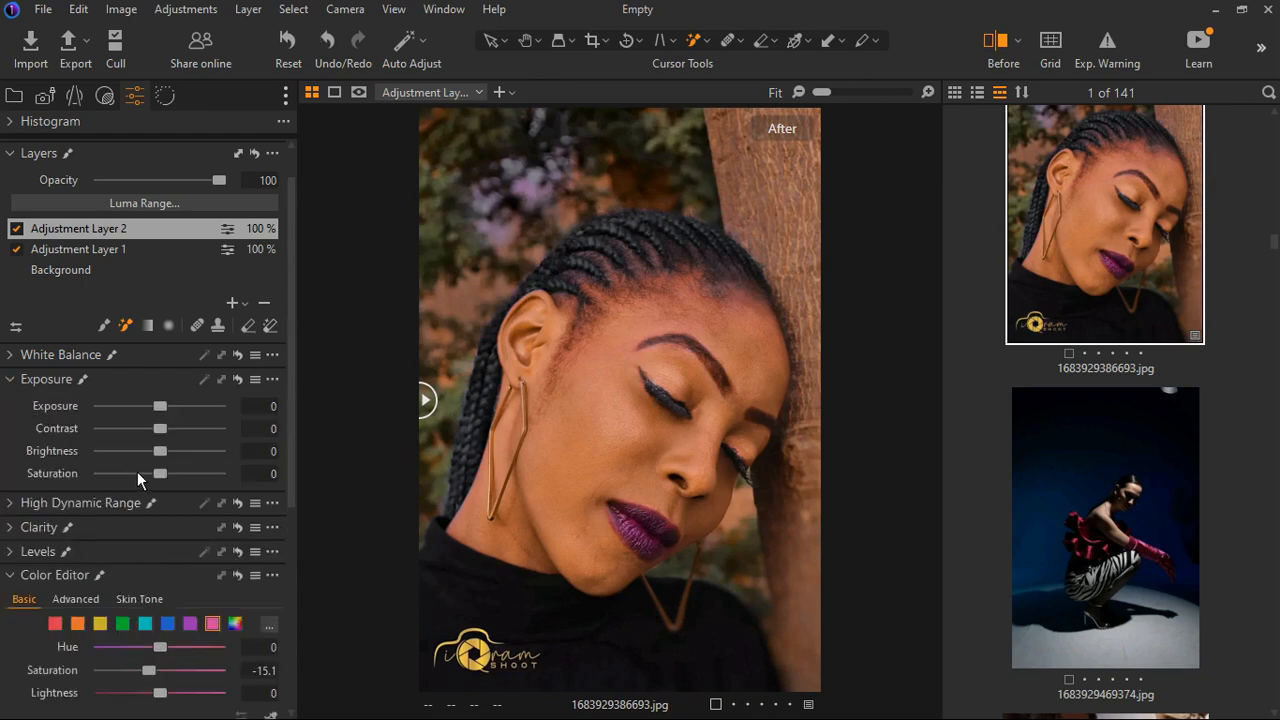
left_click_drag(168, 461, 163, 481)
key("m")
left_click(10, 153)
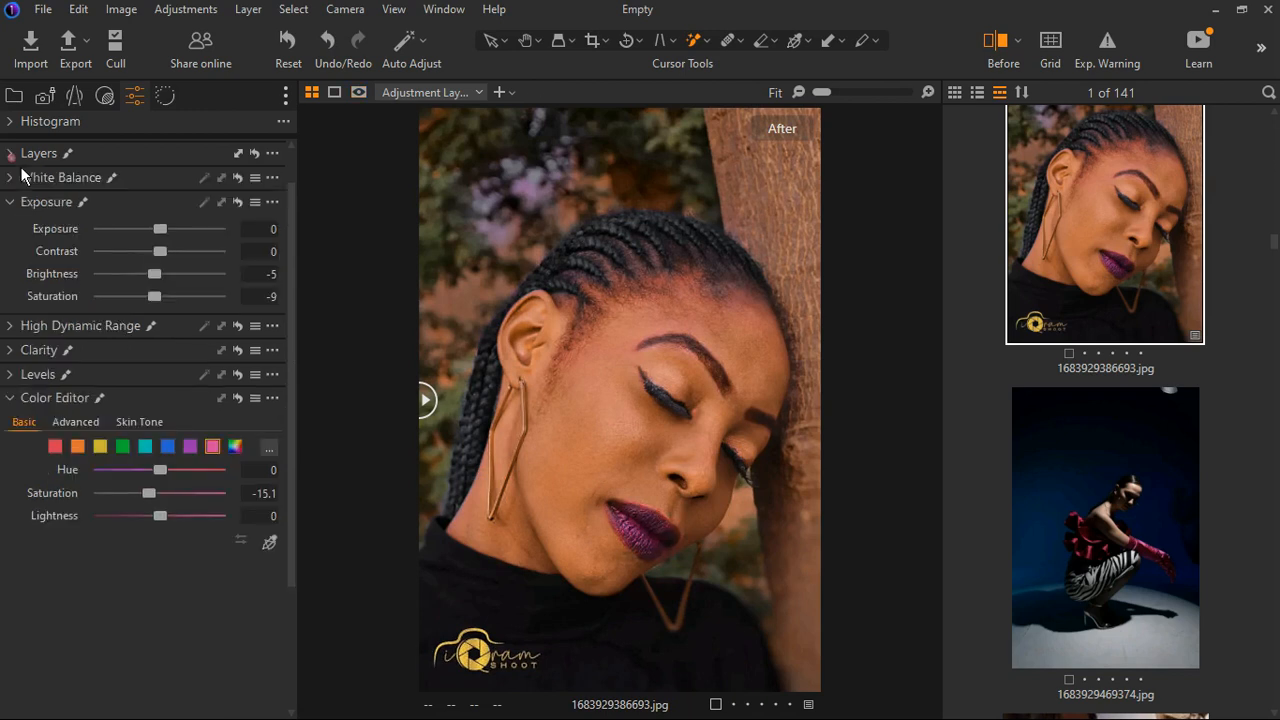
Sample the lip color in the Advanced Color Editor, set smoothness to 28.7 and hue to 16.5, and raise its saturation
left_click(75, 428)
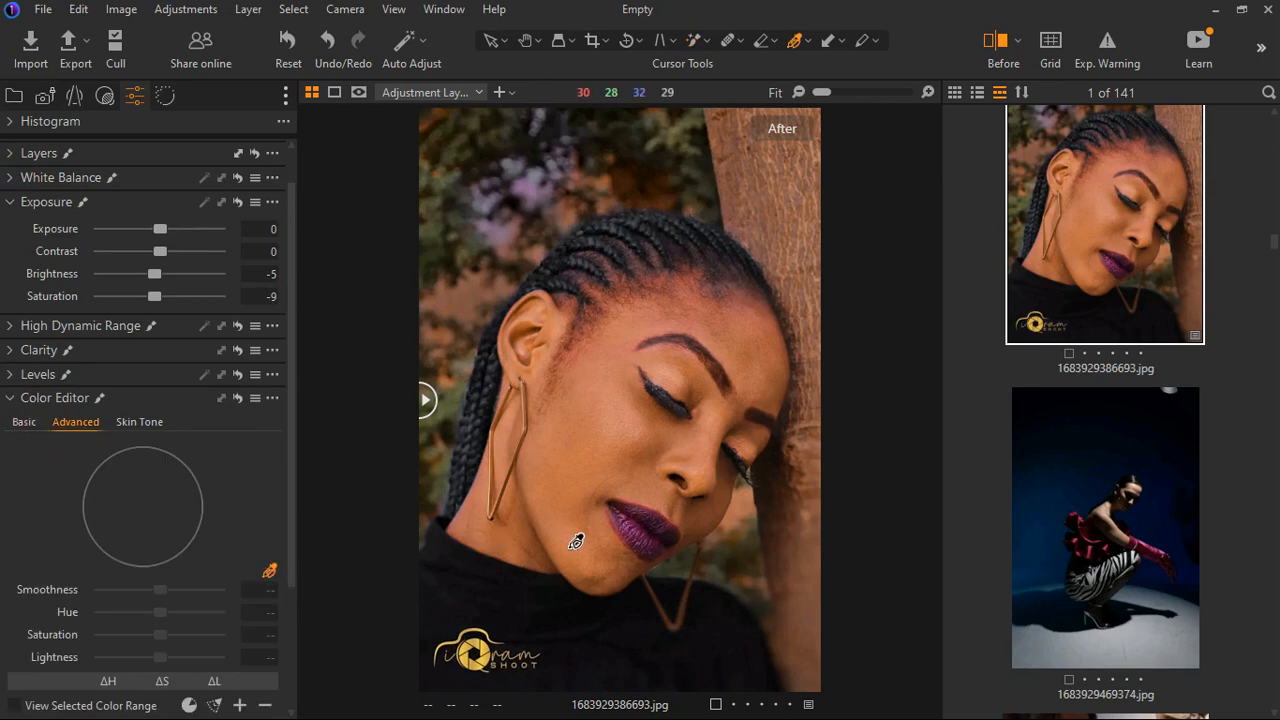
left_click(638, 546)
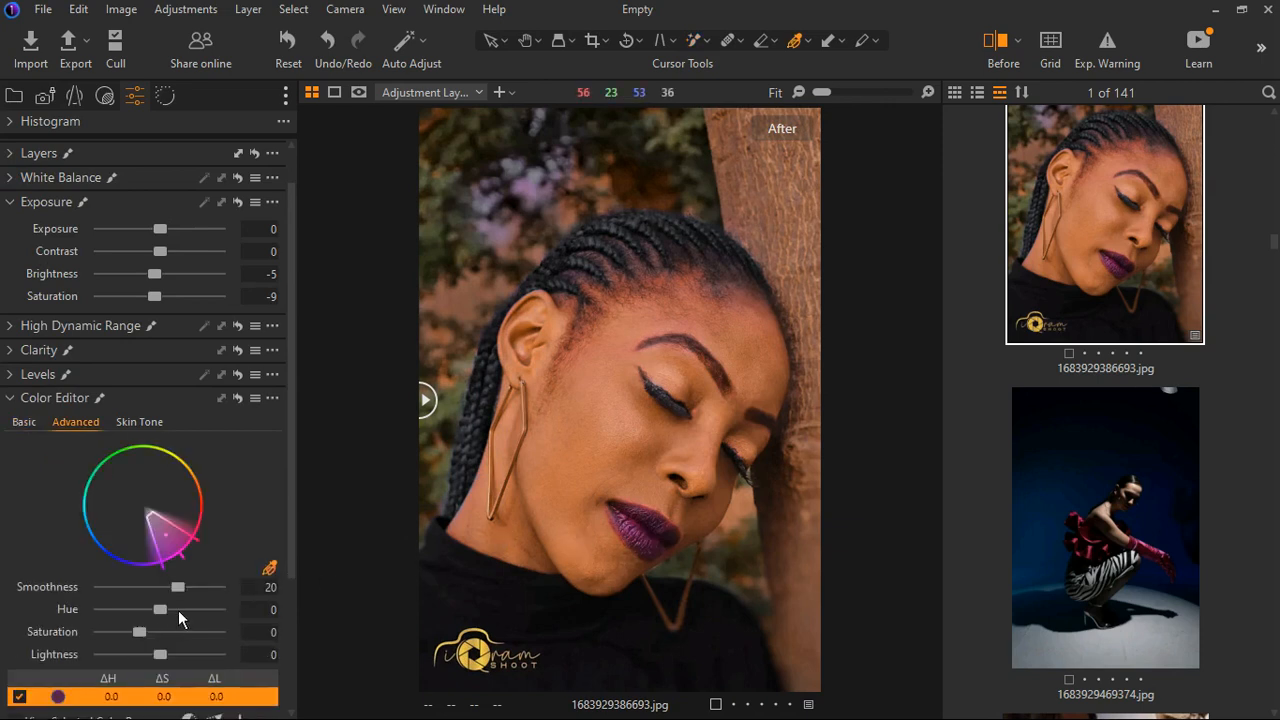
left_click_drag(168, 621, 222, 585)
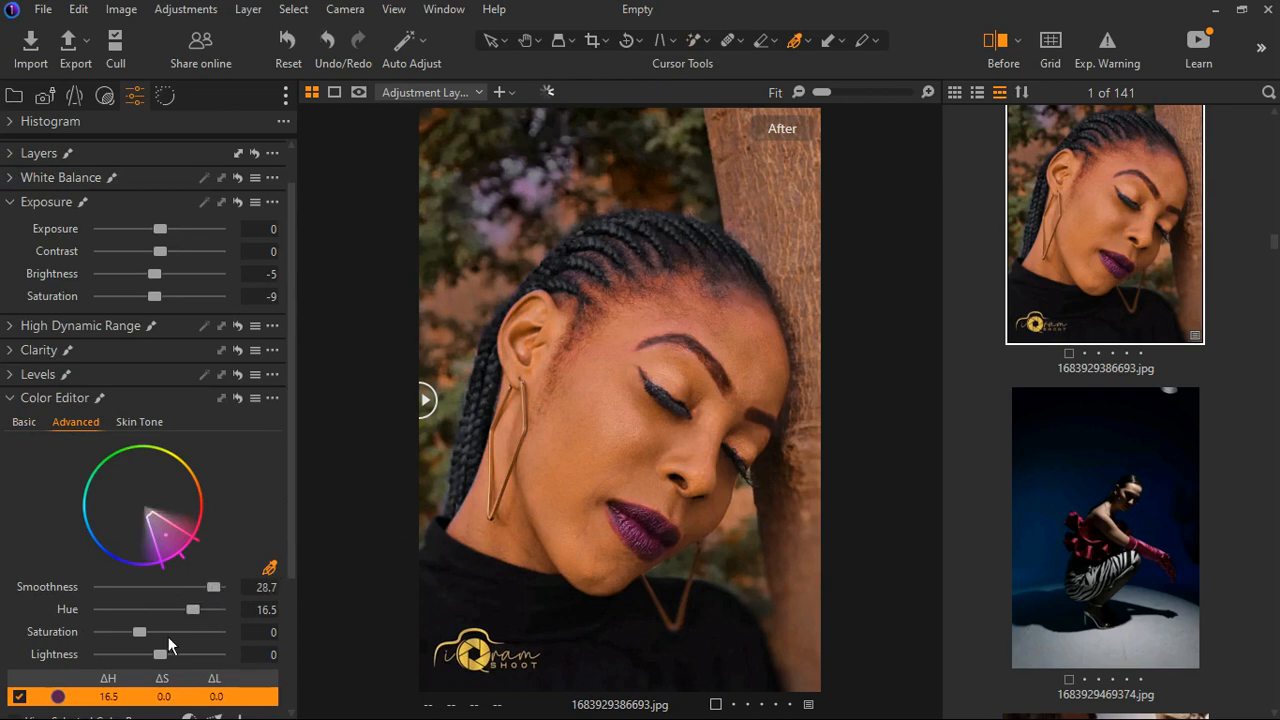
mouse_move(141, 633)
left_mouse_down()
mouse_move(129, 634)
mouse_move(161, 643)
left_mouse_up()
left_click(10, 398)
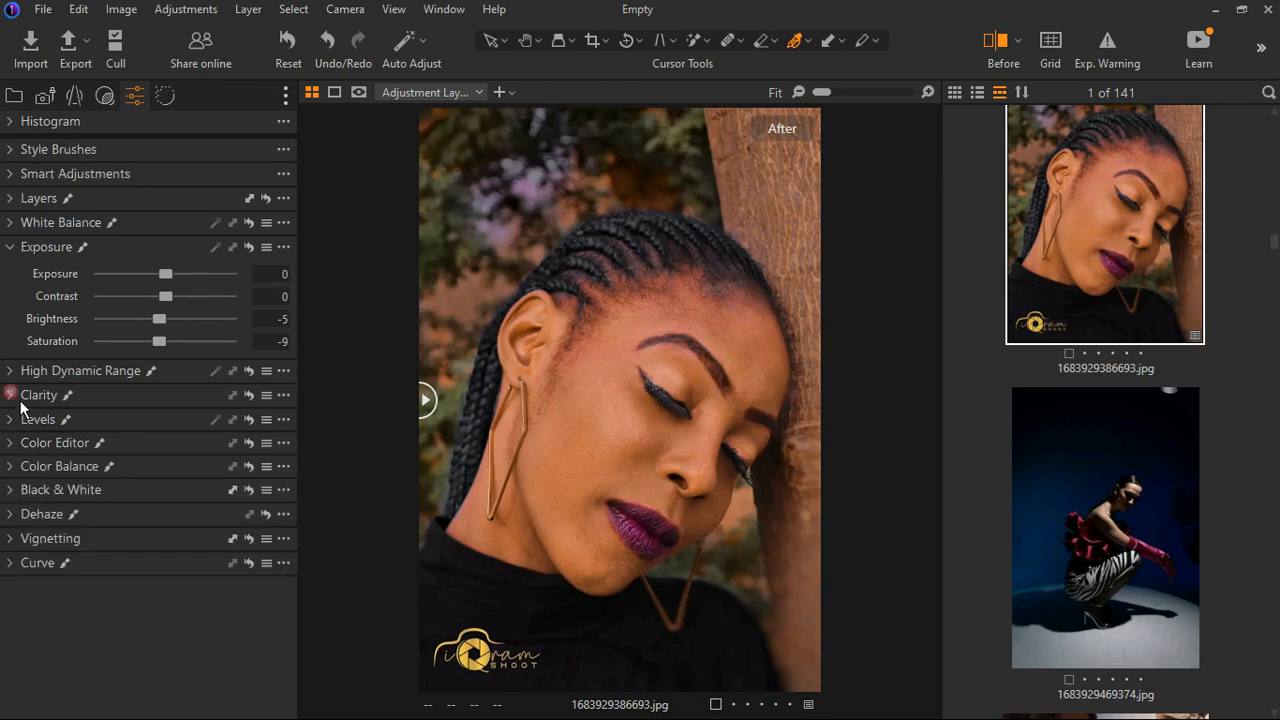
left_click(24, 247)
Add a third empty adjustment layer, mask the facial skin with the Magic Brush, and check the mask overlay
left_click(24, 200)
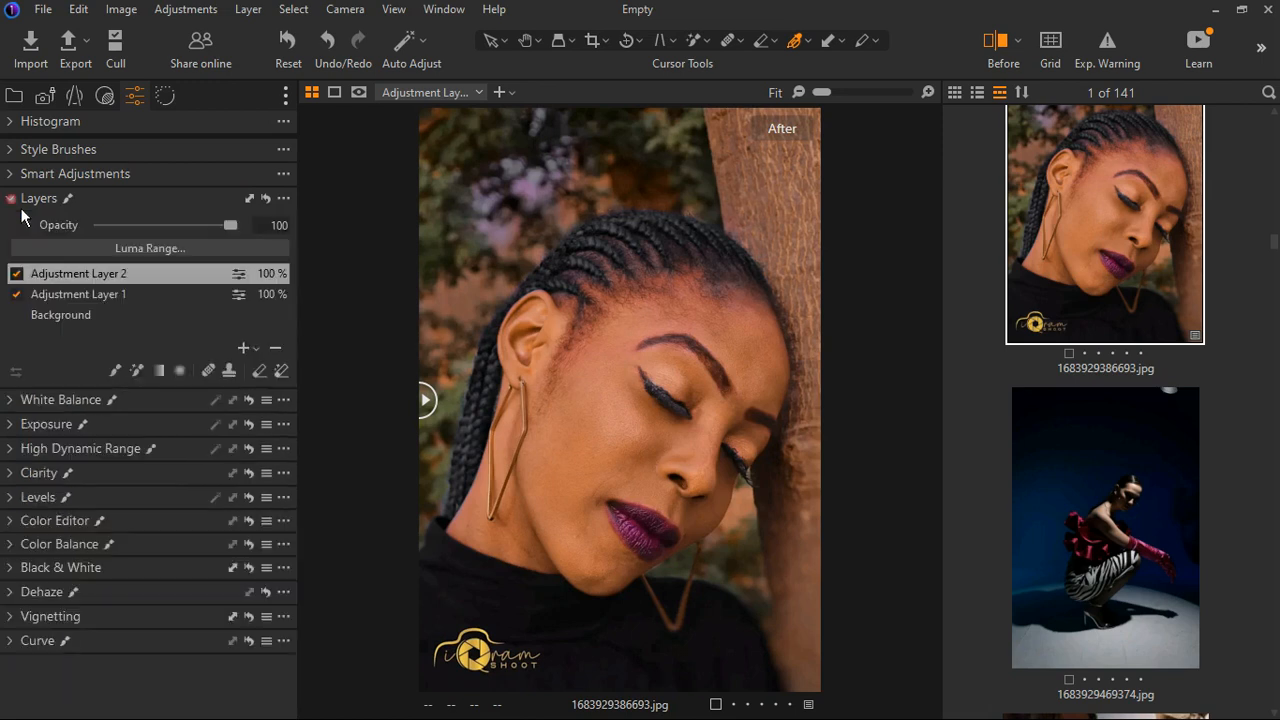
left_click(257, 350)
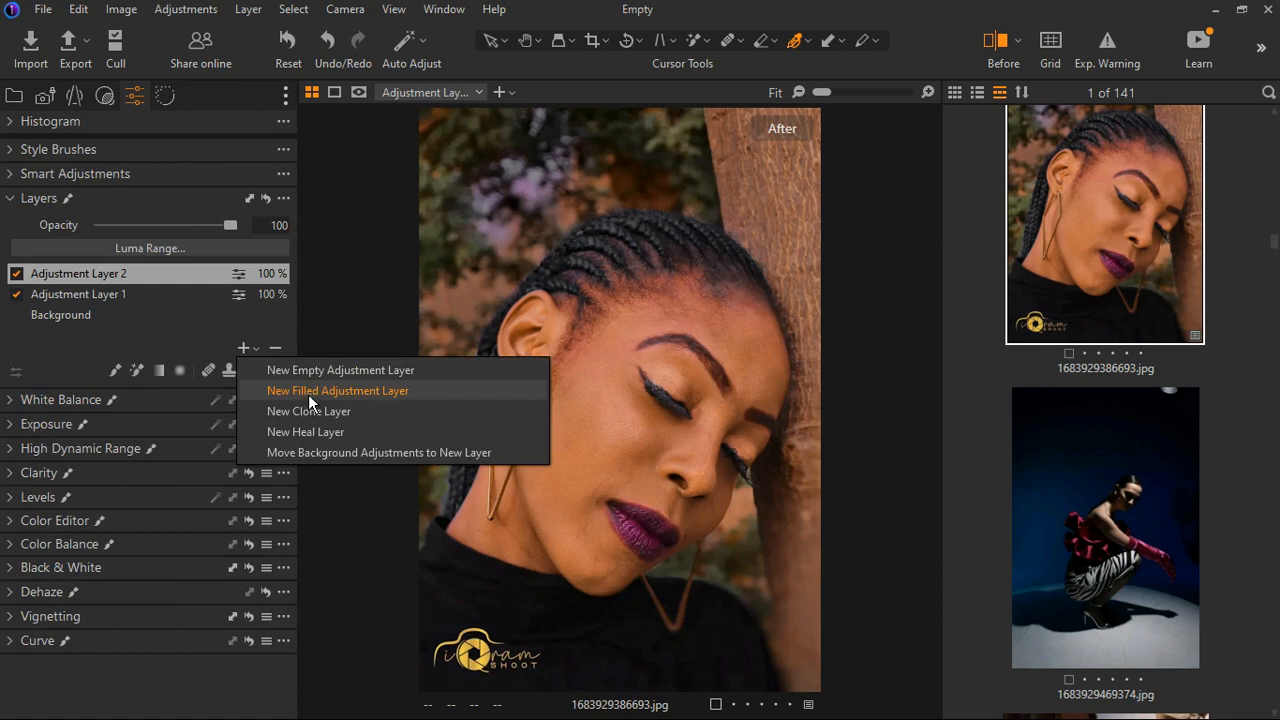
left_click(312, 371)
left_click(137, 371)
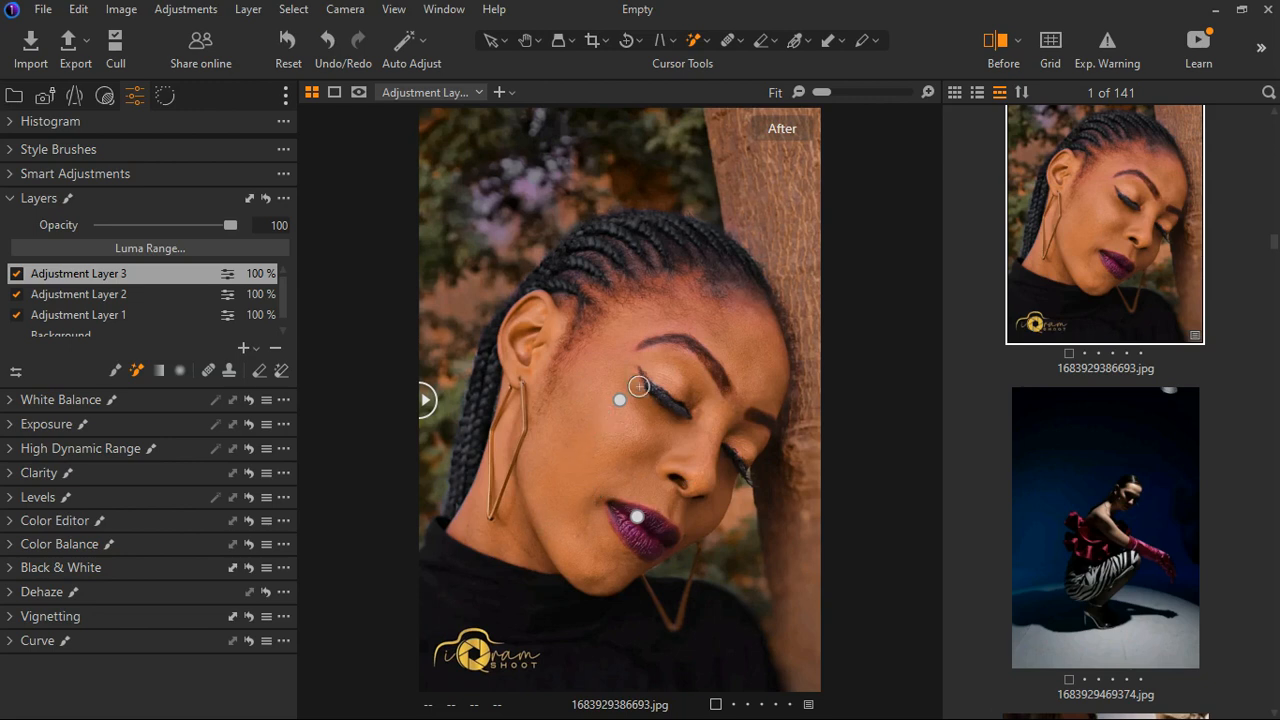
left_click_drag(599, 531, 617, 574)
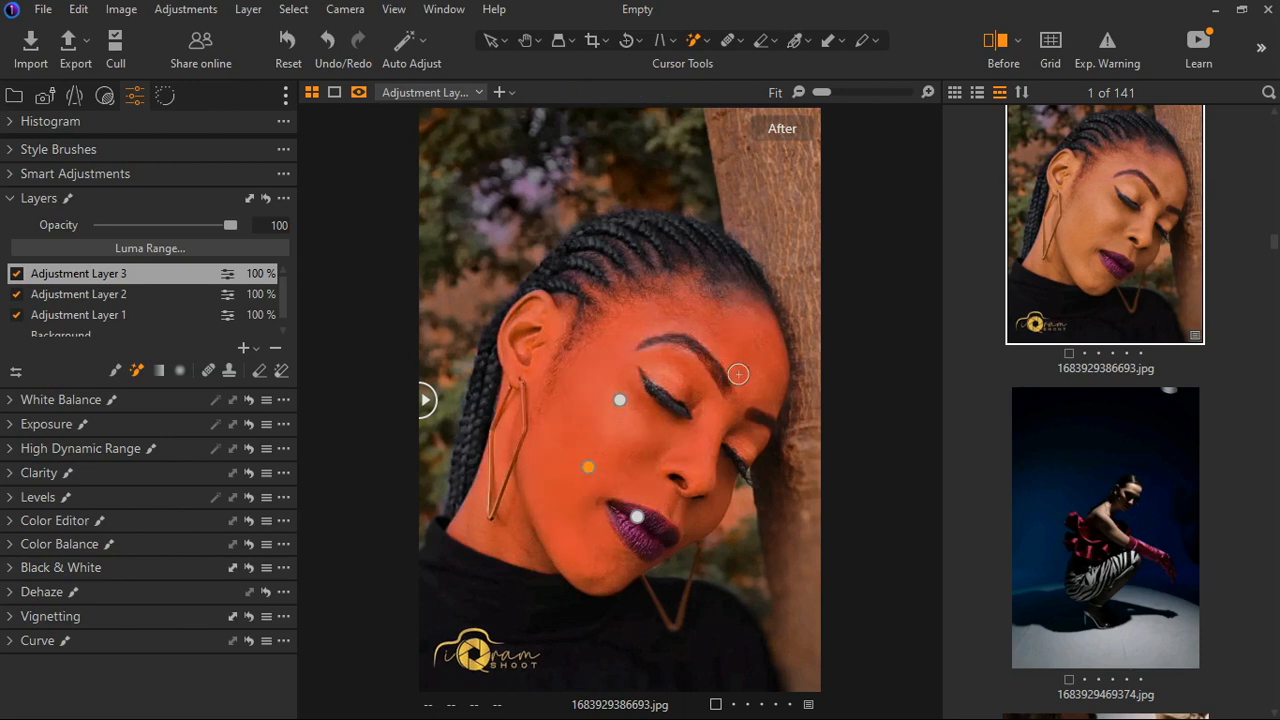
key("m")
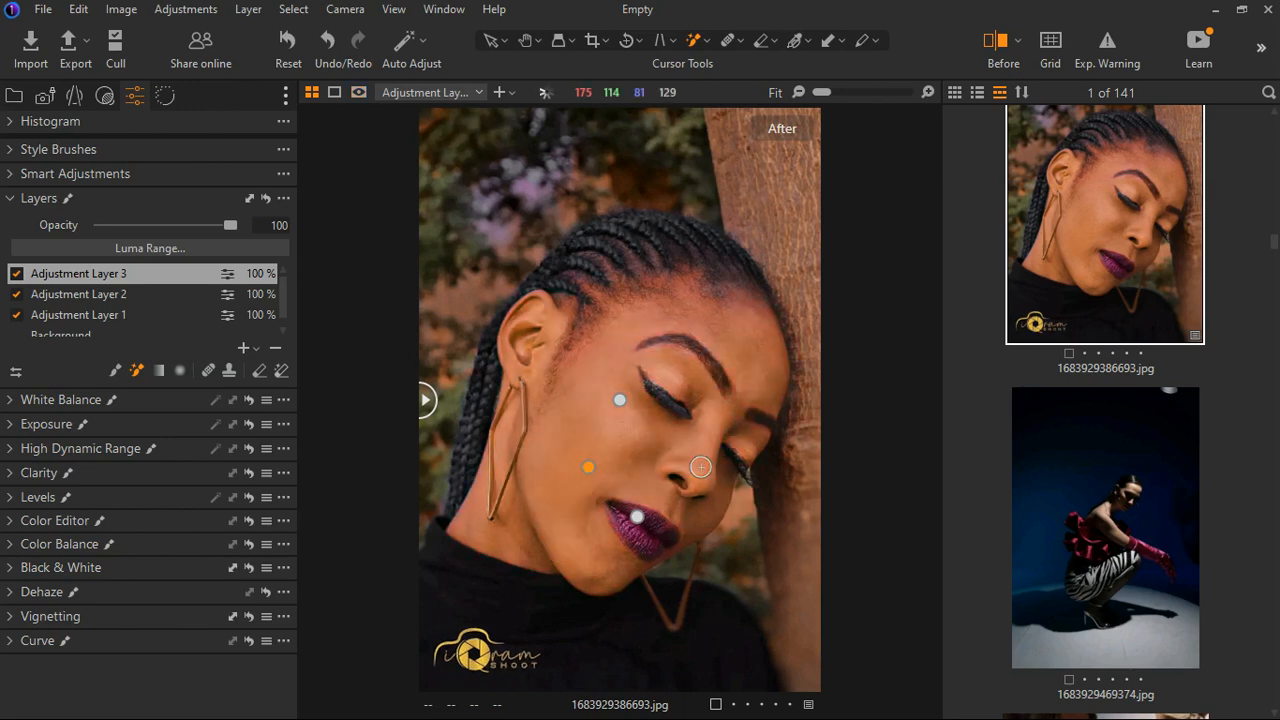
key("m")
key("m")
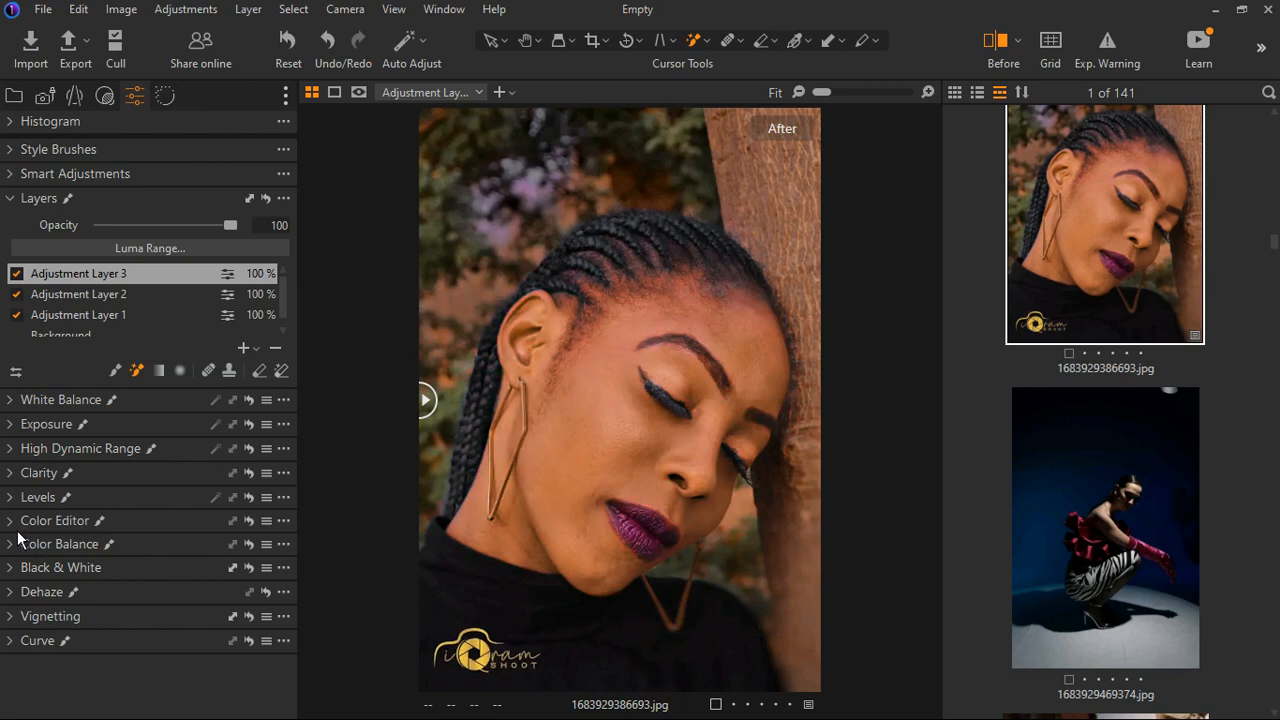
Sample the skin color beside the nose in the Advanced Color Editor and set its smoothness to 21.4
left_click(12, 521)
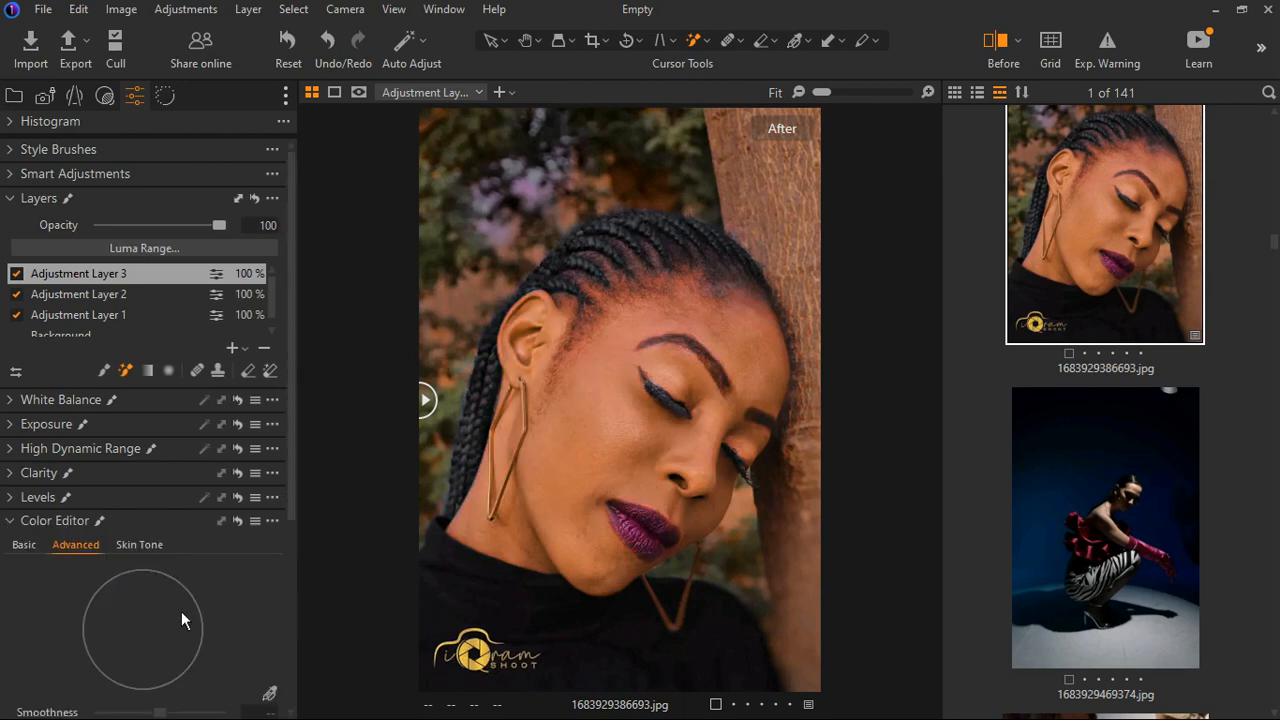
scroll(290, 638, "down", 3)
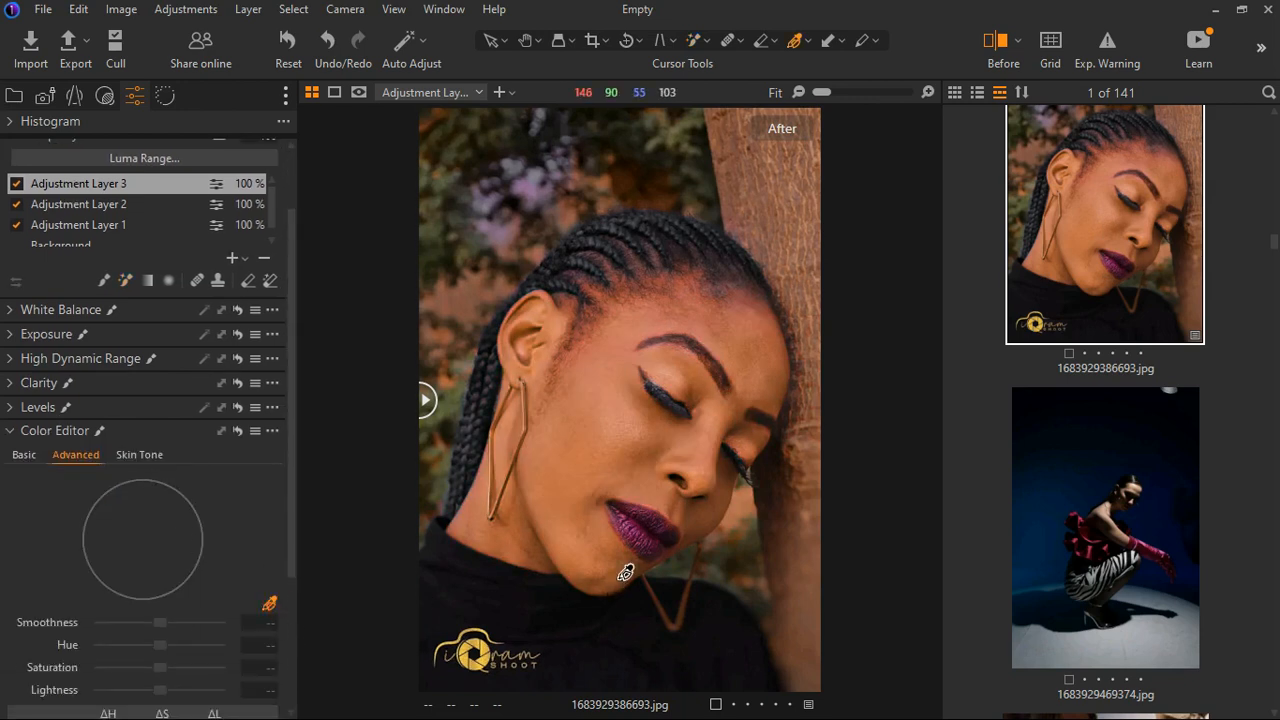
scroll(678, 507, "up", 3)
scroll(677, 507, "down", 1)
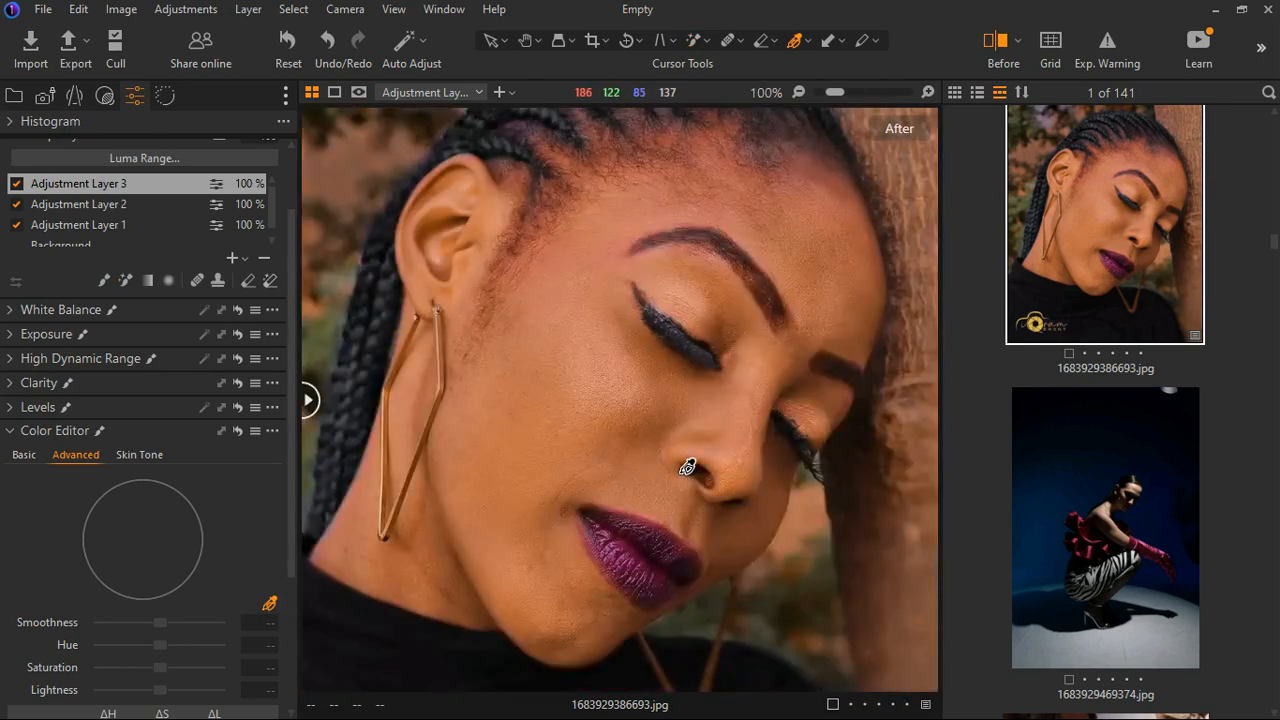
left_click(687, 465)
scroll(233, 556, "down", 5)
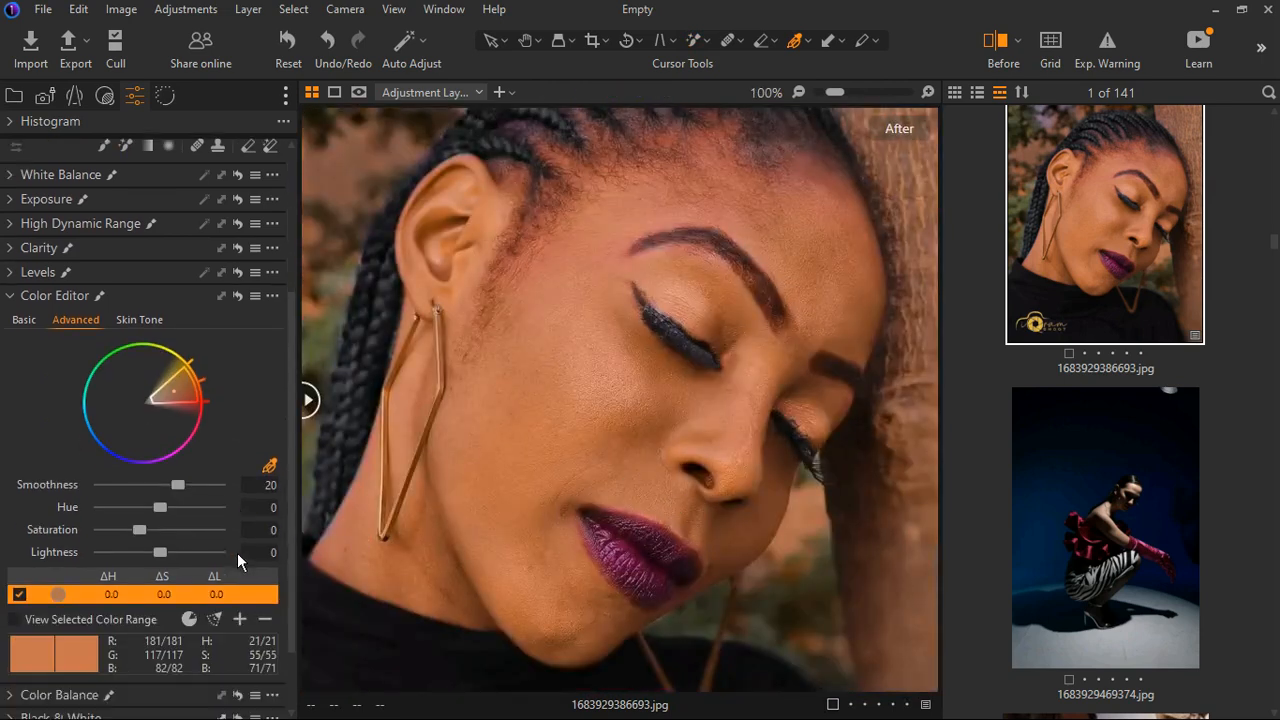
left_click(197, 401)
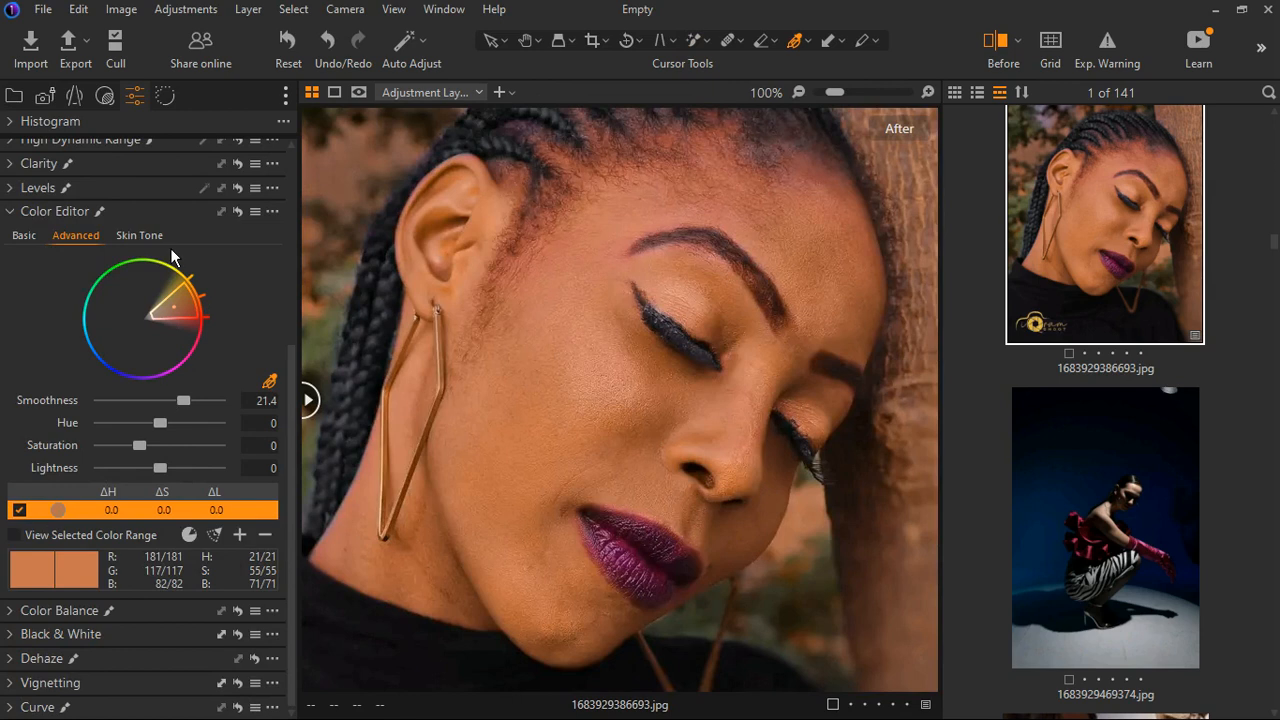
Sample the skin by the nose in the Skin Tone editor and set uniformity hue to 69 and saturation to 29
left_click(139, 235)
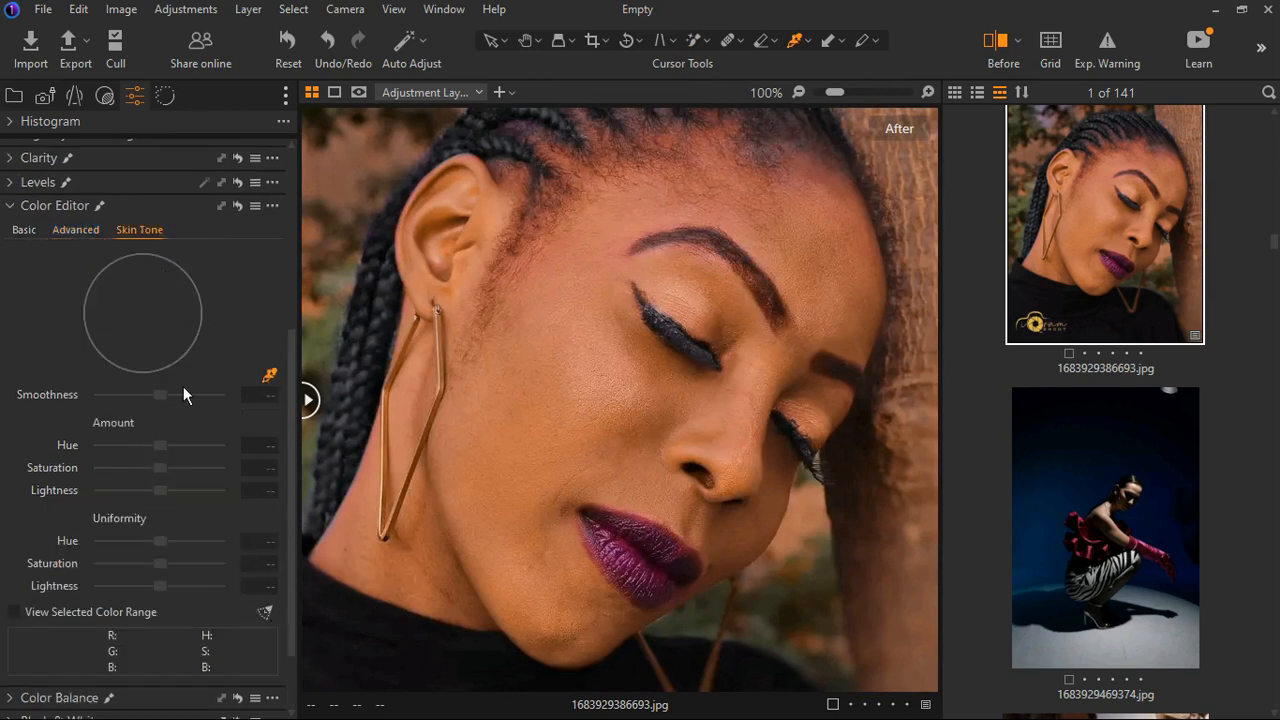
left_click(96, 230)
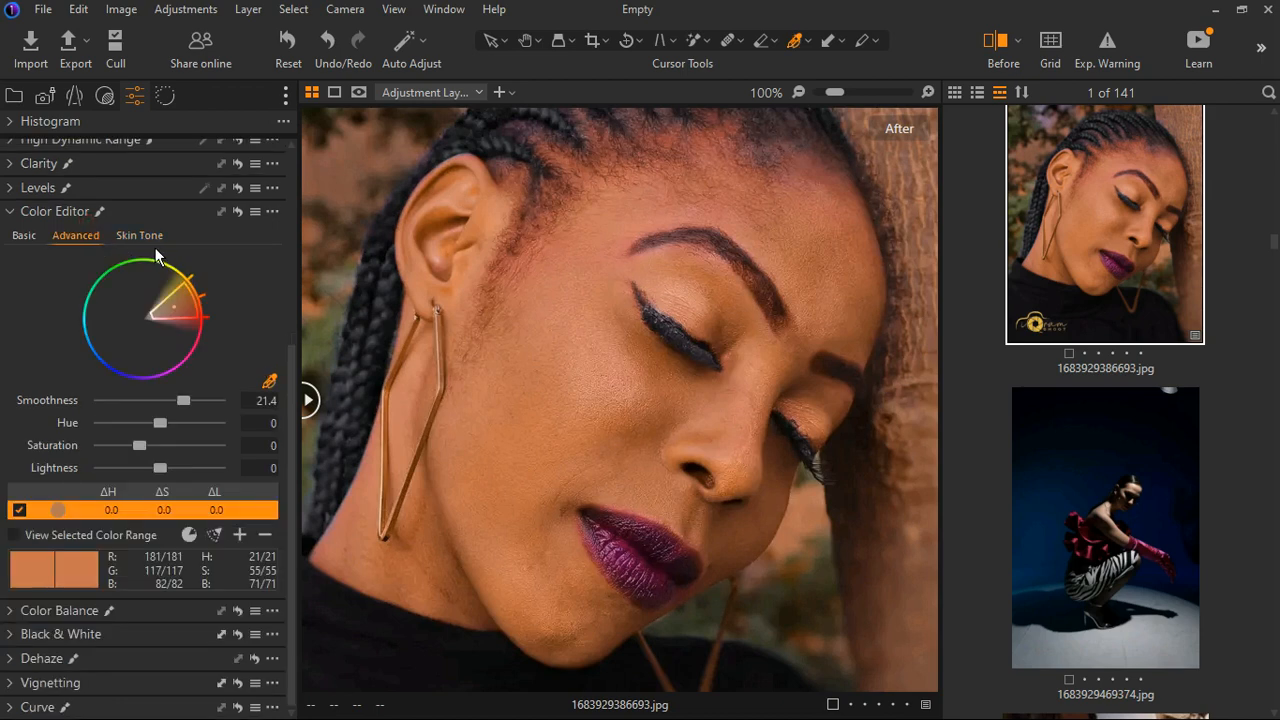
left_click(140, 235)
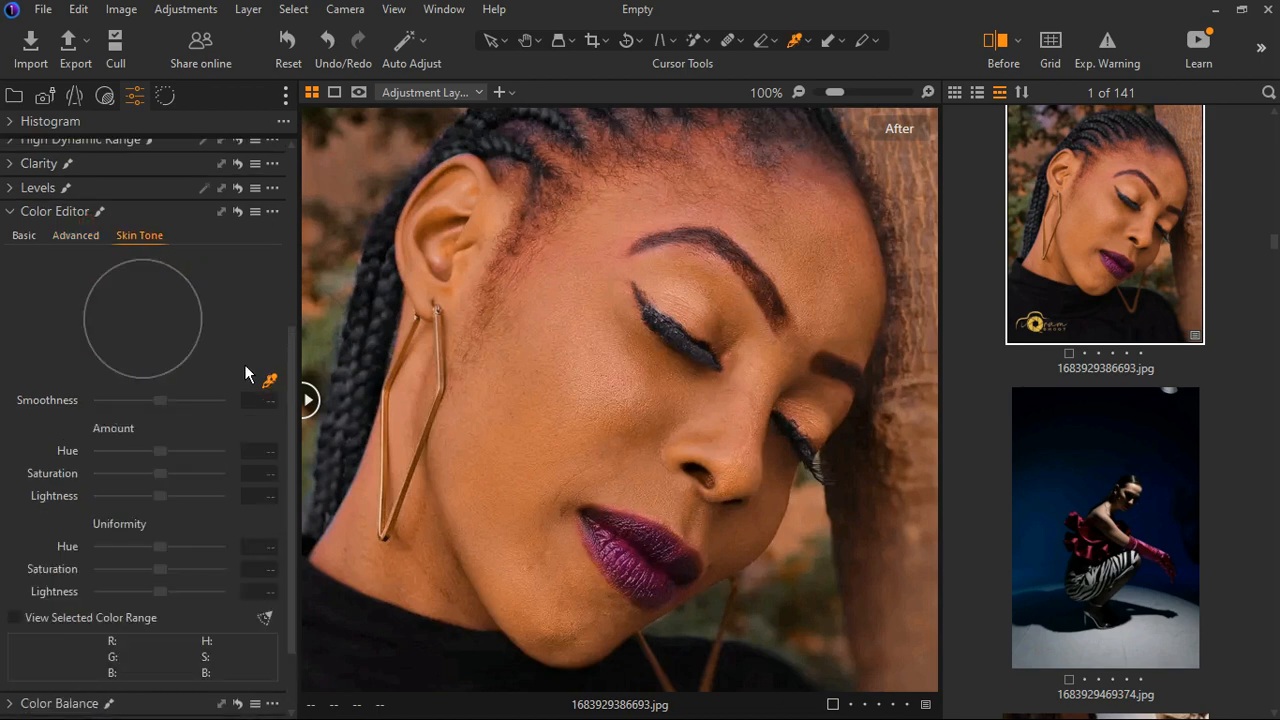
left_click(719, 473)
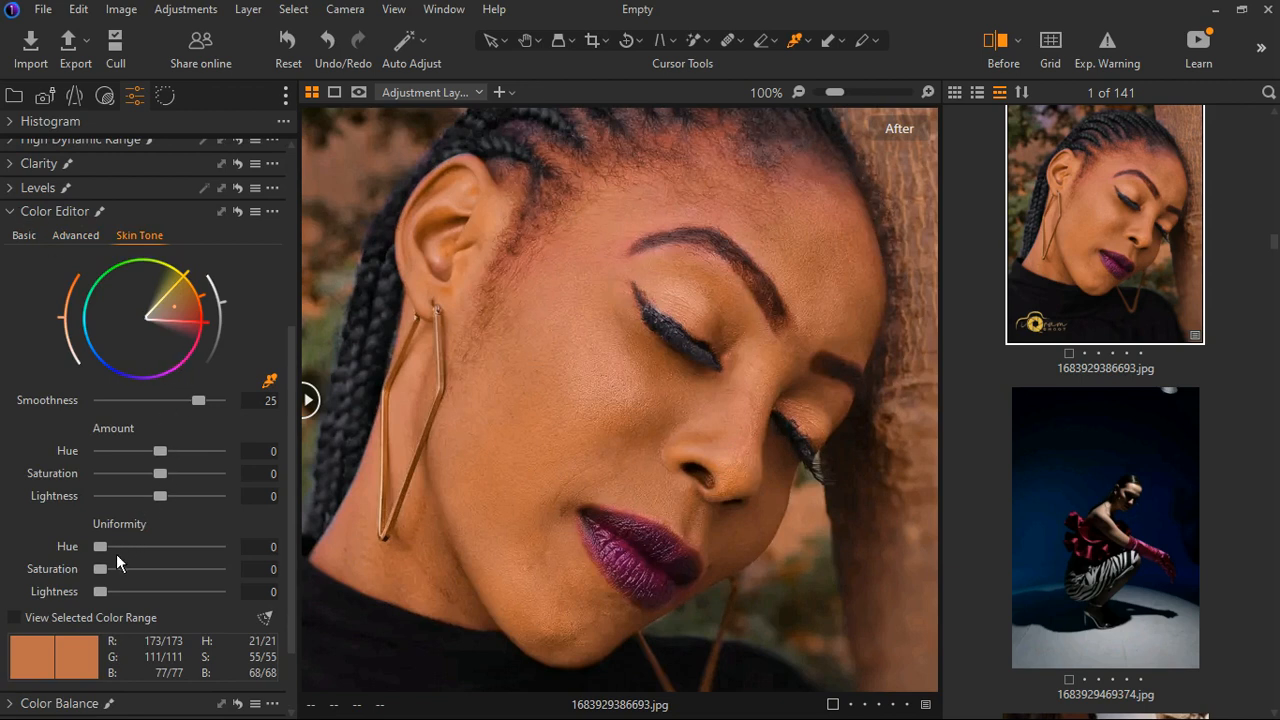
left_click_drag(100, 546, 198, 573)
left_click_drag(100, 572, 143, 569)
scroll(620, 392, "down", 2)
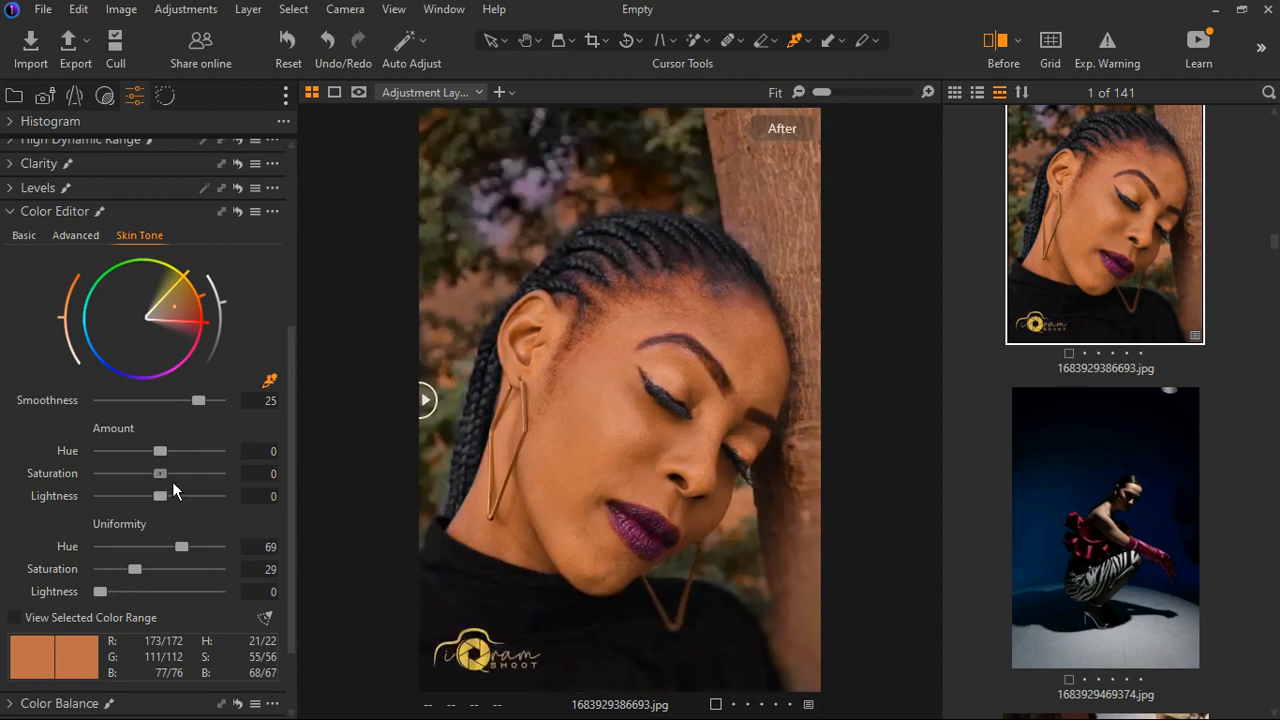
Set the skin tone amount to saturation -3.8 and hue 0.6
left_click_drag(172, 481, 165, 480)
left_click_drag(173, 457, 183, 447)
left_click_drag(183, 447, 176, 447)
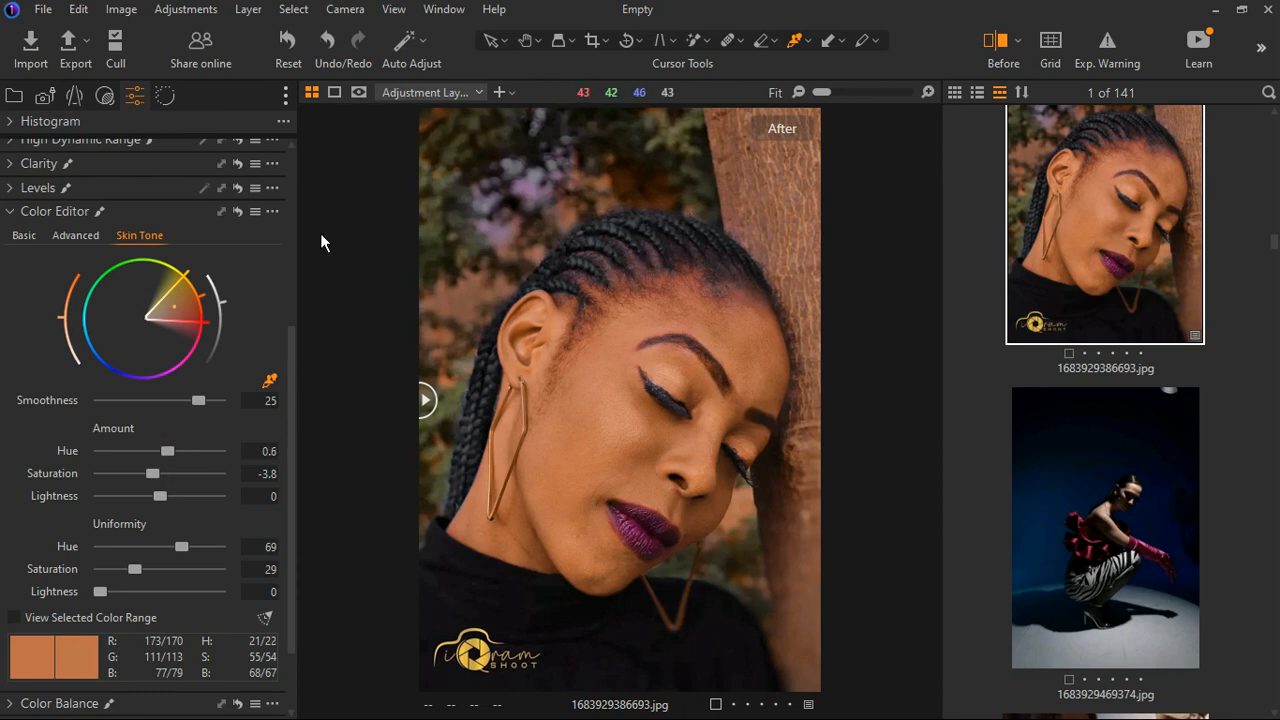
left_click(26, 214)
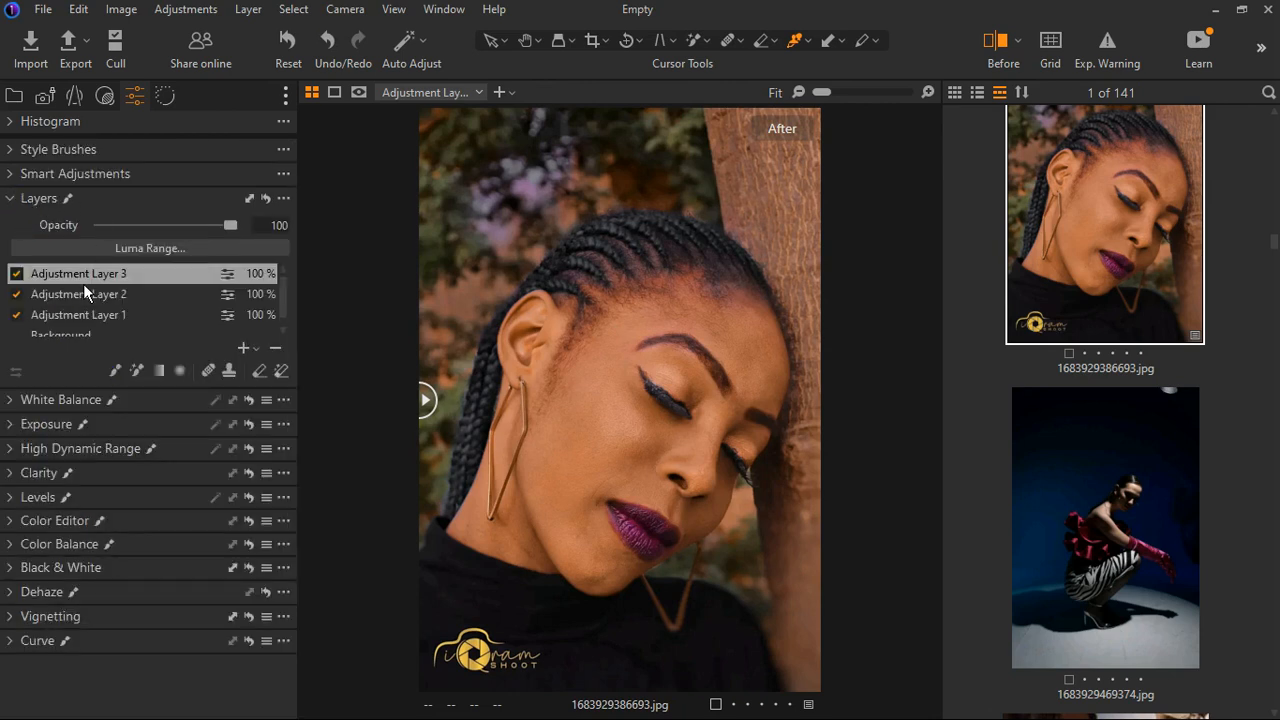
Add a new filled adjustment layer and set its exposure saturation to -14 and brightness to 6
left_click(256, 349)
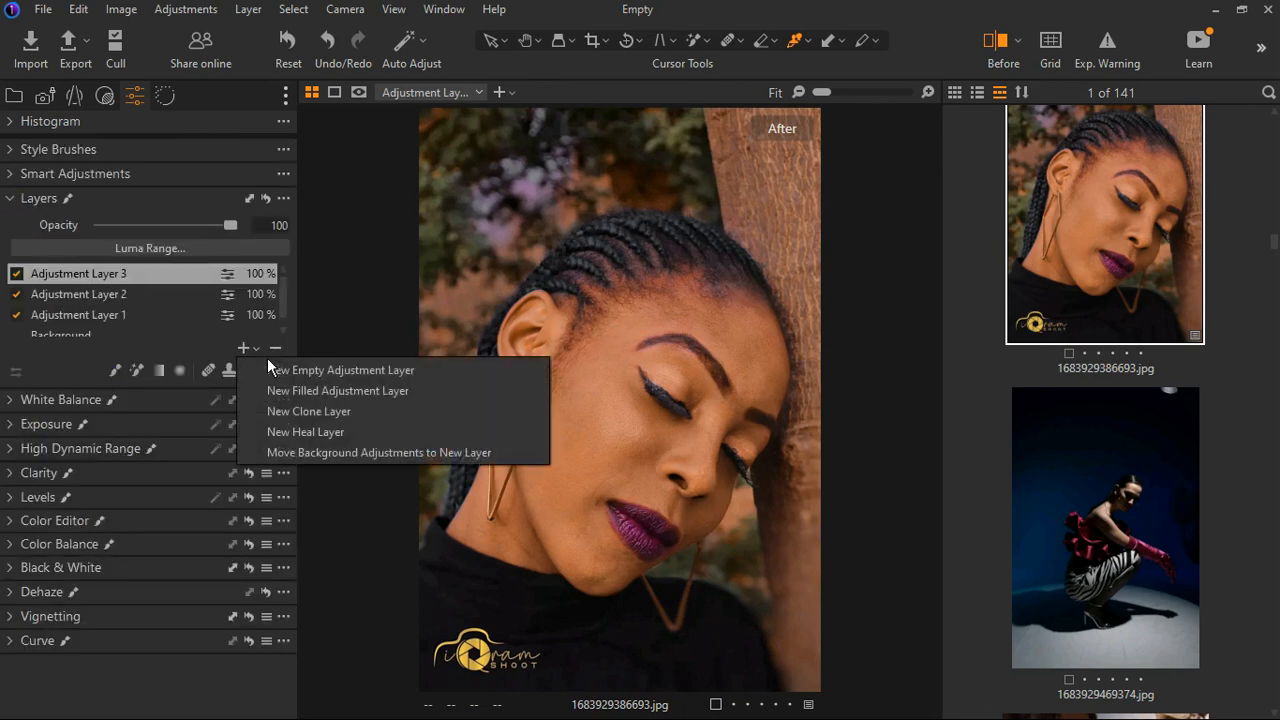
left_click(365, 399)
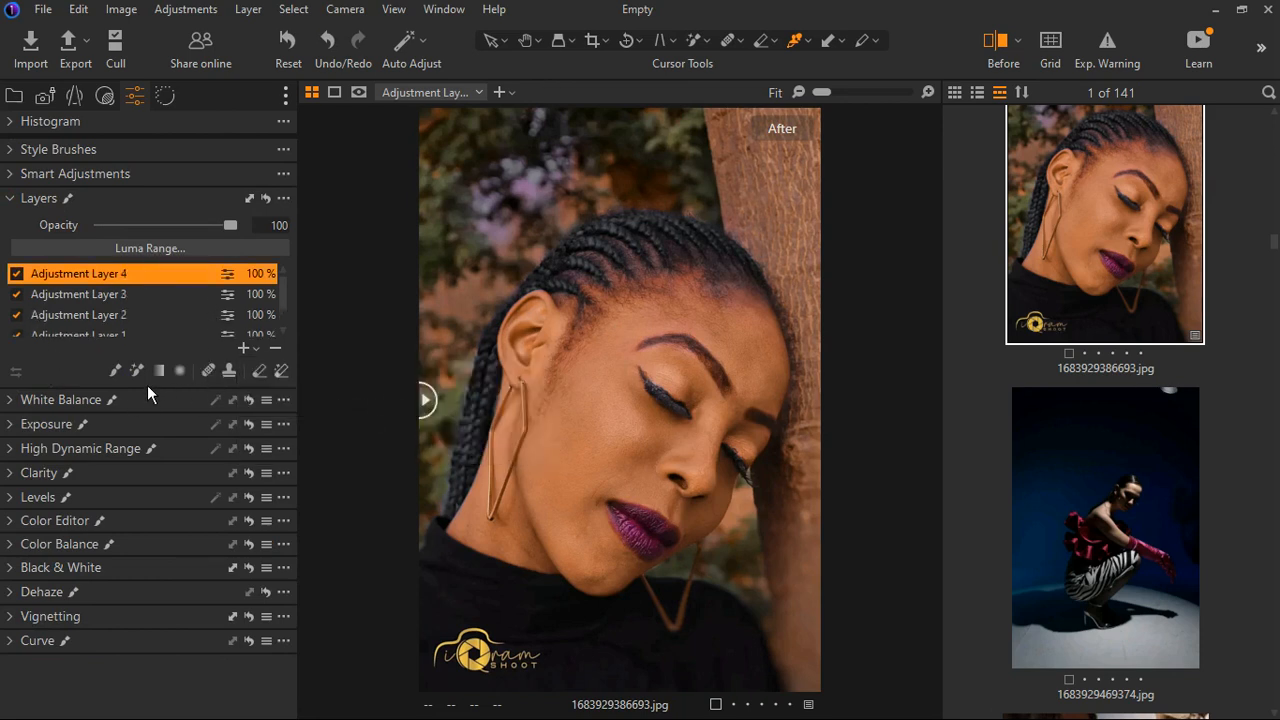
left_click(20, 410)
left_click(21, 410)
left_click(19, 434)
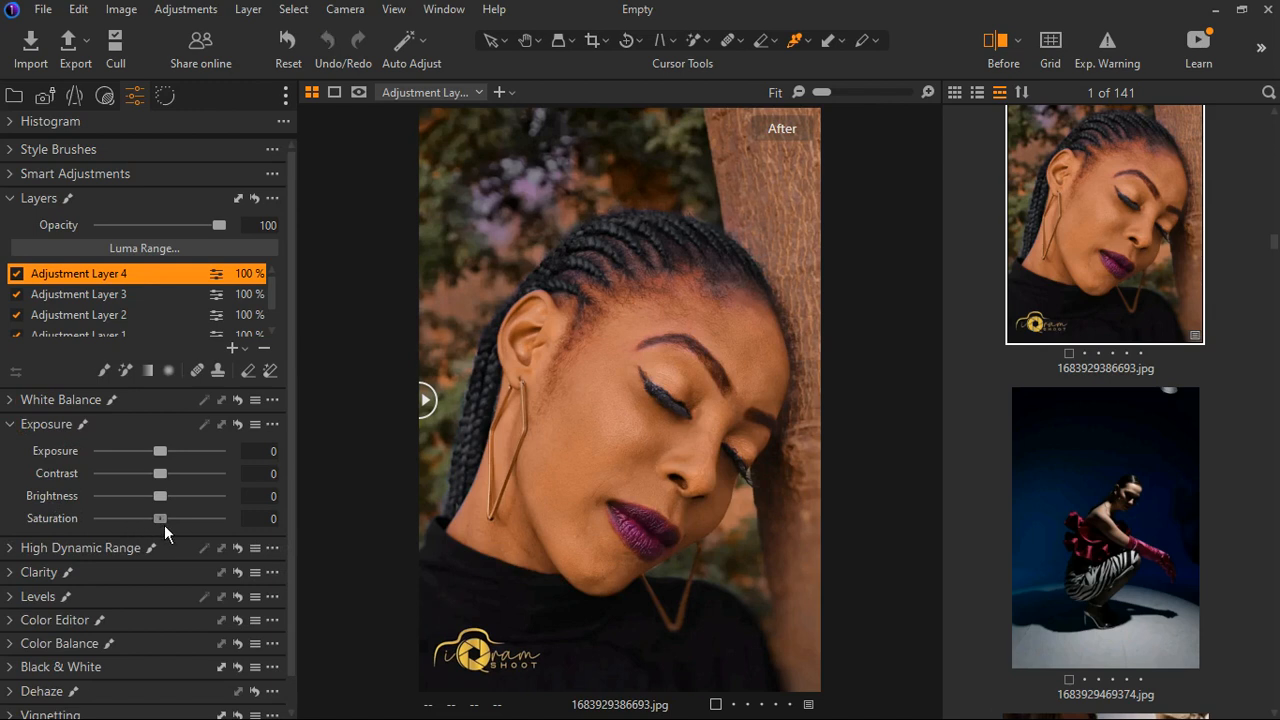
left_click_drag(165, 525, 171, 501)
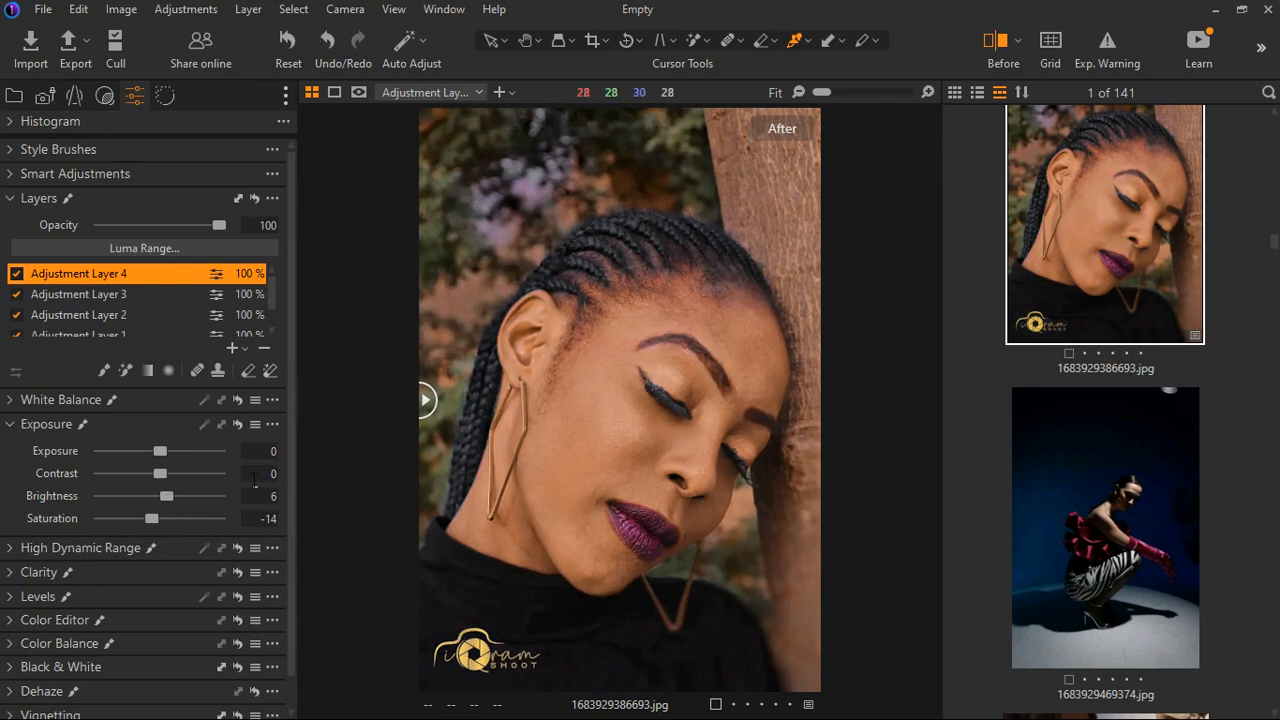
Set Adjustment Layer 4's High Dynamic Range values to highlight 13, white -13 and black -8
left_click(58, 548)
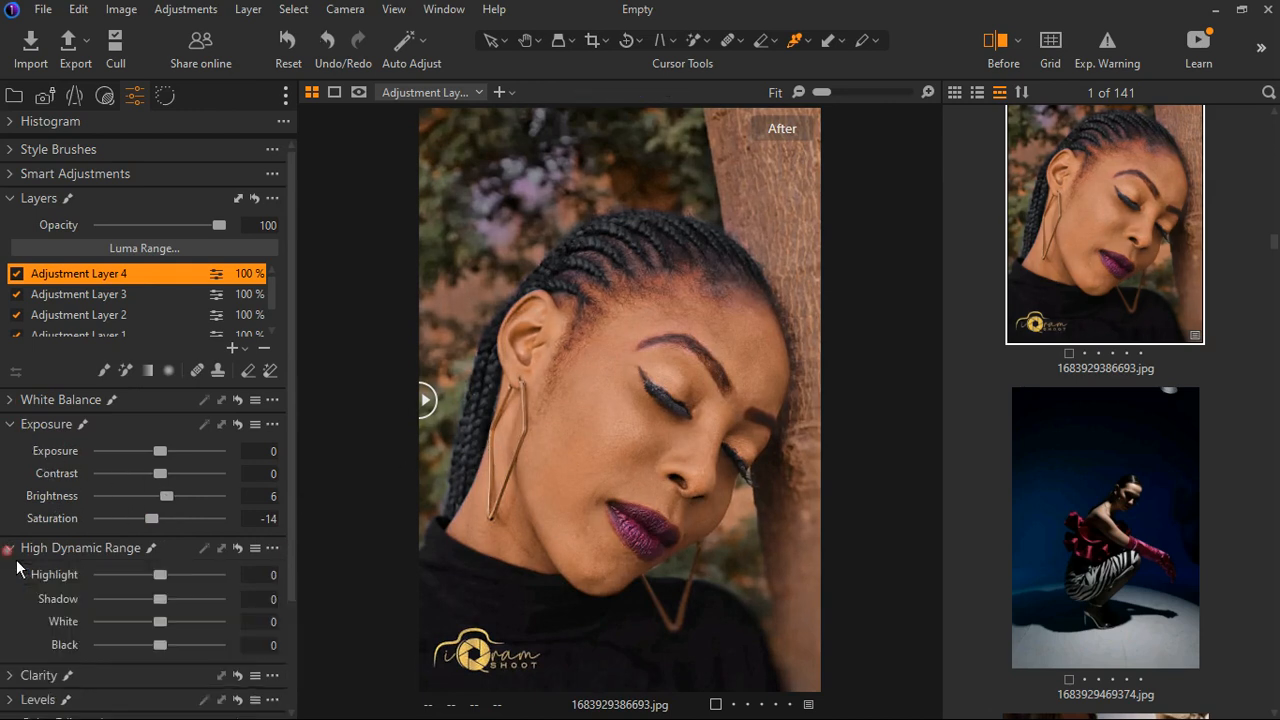
left_click_drag(163, 626, 162, 659)
left_click_drag(167, 580, 175, 583)
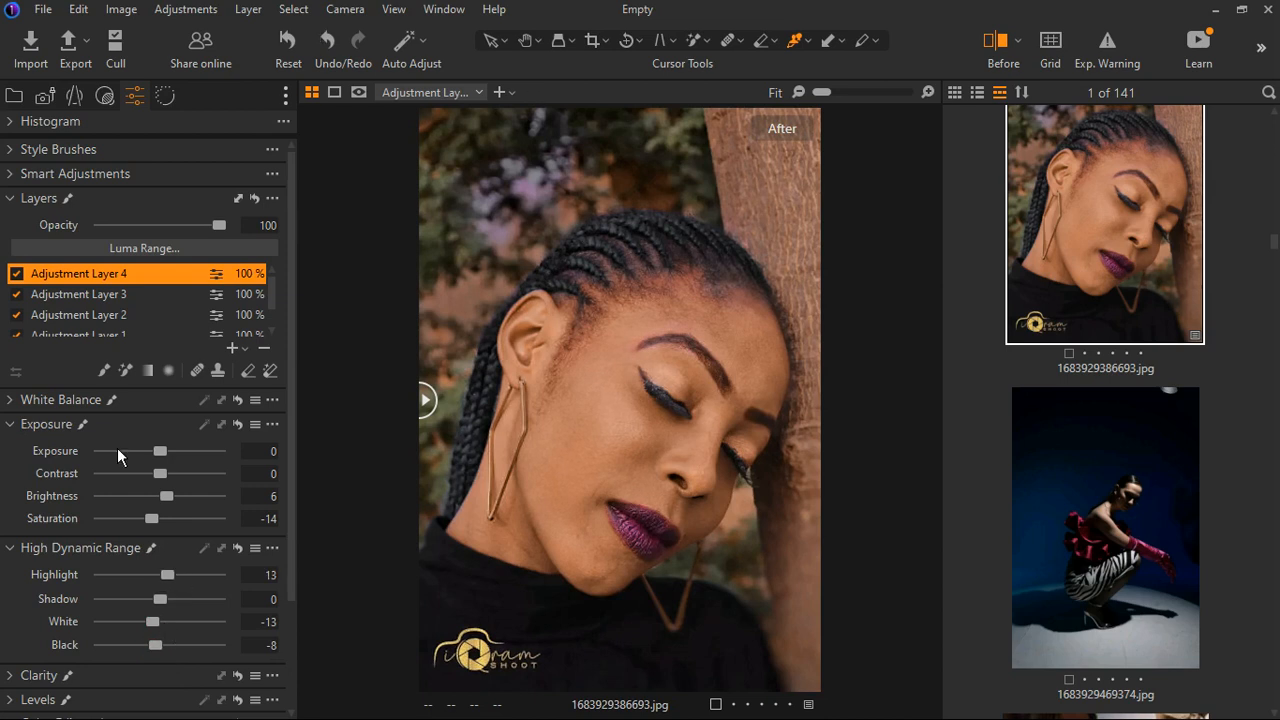
left_click(22, 425)
Set Adjustment Layer 4's structure to 14 using the Natural clarity method
left_click(21, 582)
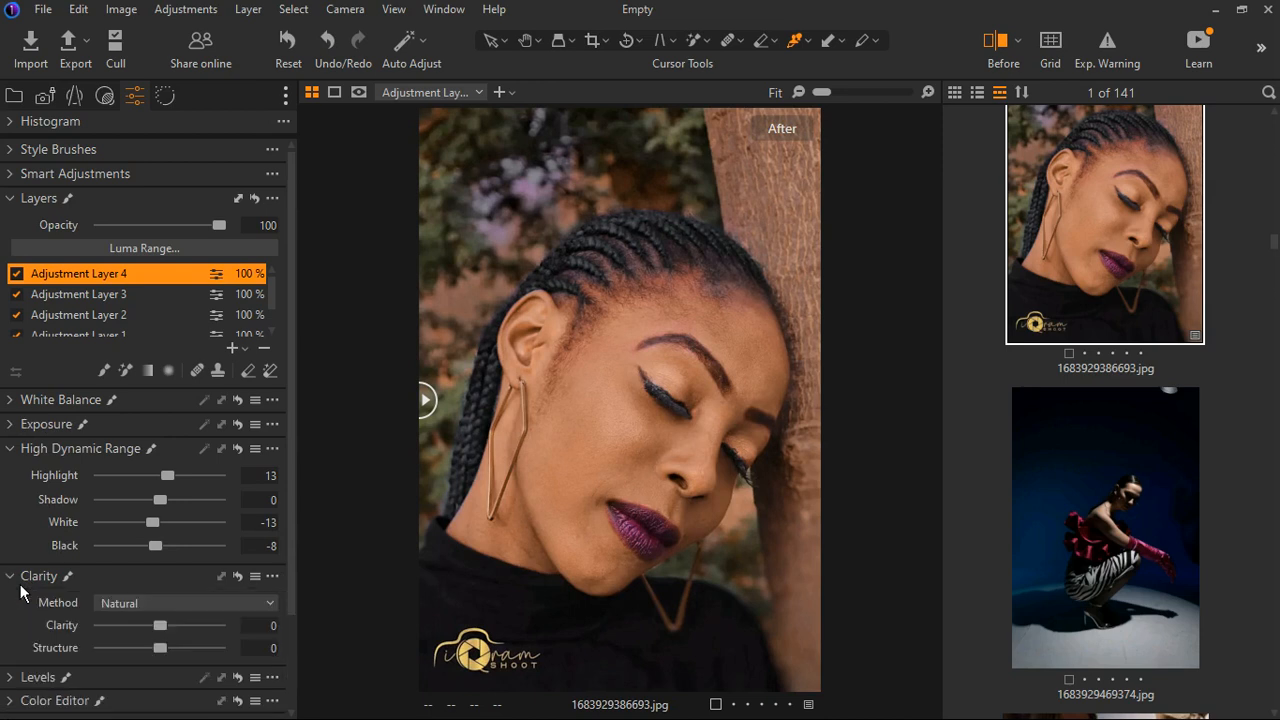
left_click_drag(168, 640, 180, 655)
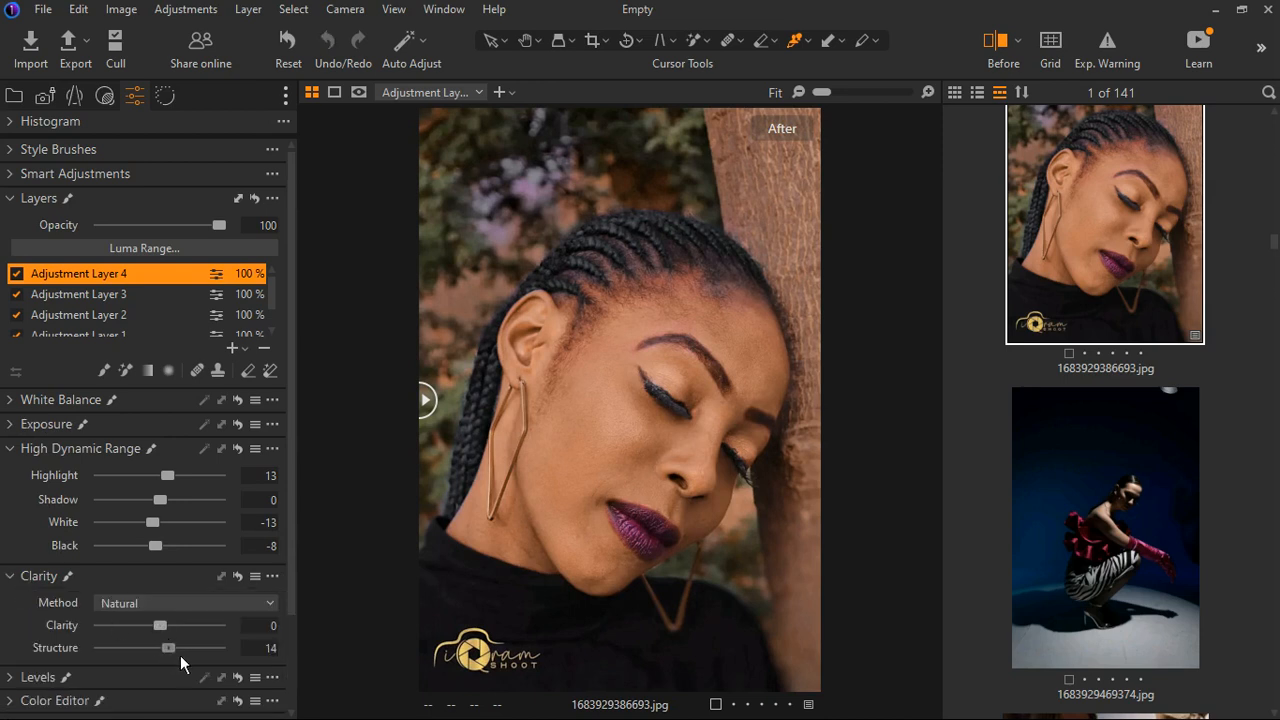
left_click(22, 451)
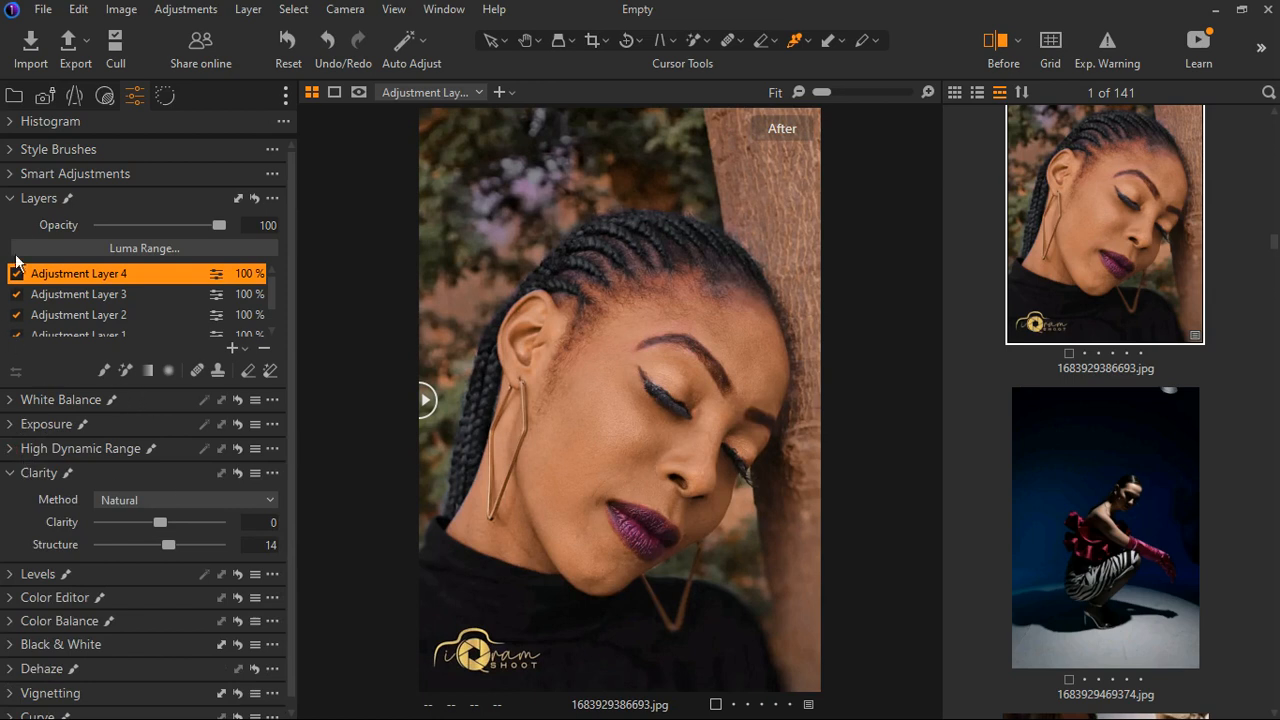
left_click(16, 204)
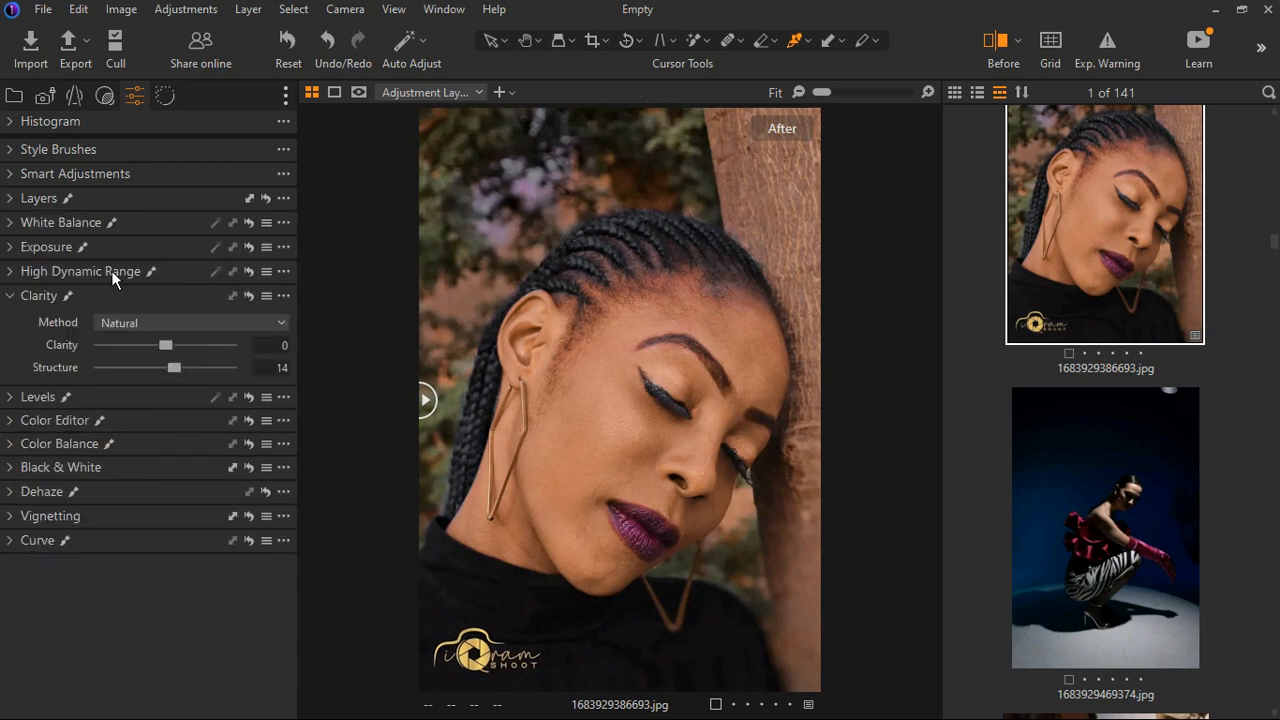
left_click(20, 300)
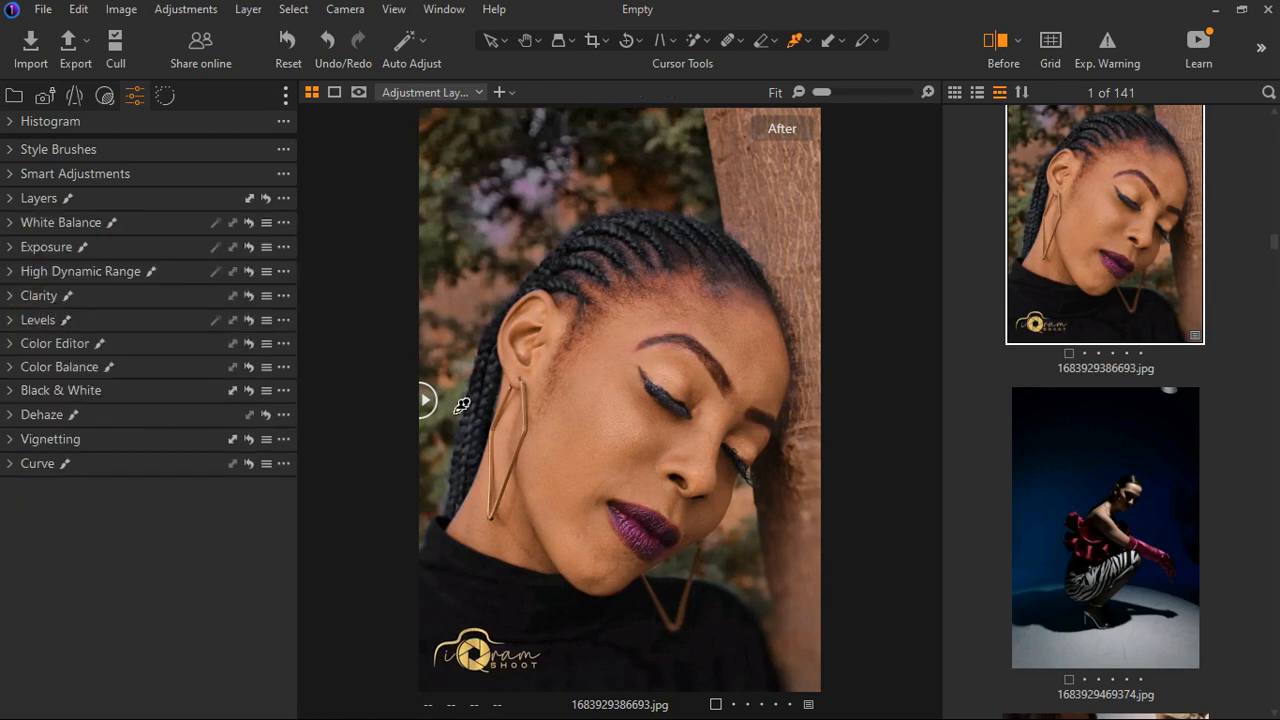
Compare the portrait before and after, and toggle individual adjustment layers off and on to review their effects
mouse_move(428, 400)
left_mouse_down()
mouse_move(835, 407)
mouse_move(480, 402)
mouse_move(426, 425)
mouse_move(828, 417)
mouse_move(426, 439)
mouse_move(822, 436)
mouse_move(429, 419)
left_mouse_up()
left_click(16, 200)
scroll(43, 314, "down", 1)
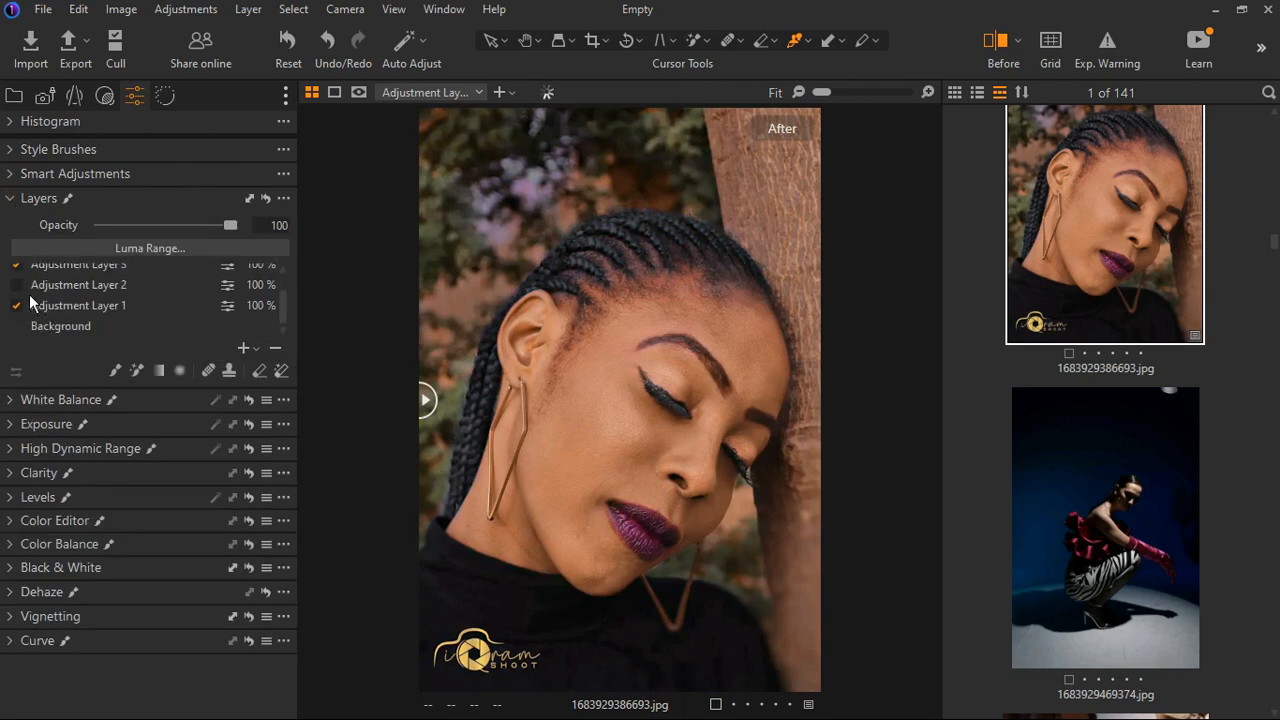
left_click(16, 285)
left_click(16, 305)
left_click(16, 285)
scroll(45, 304, "up", 2)
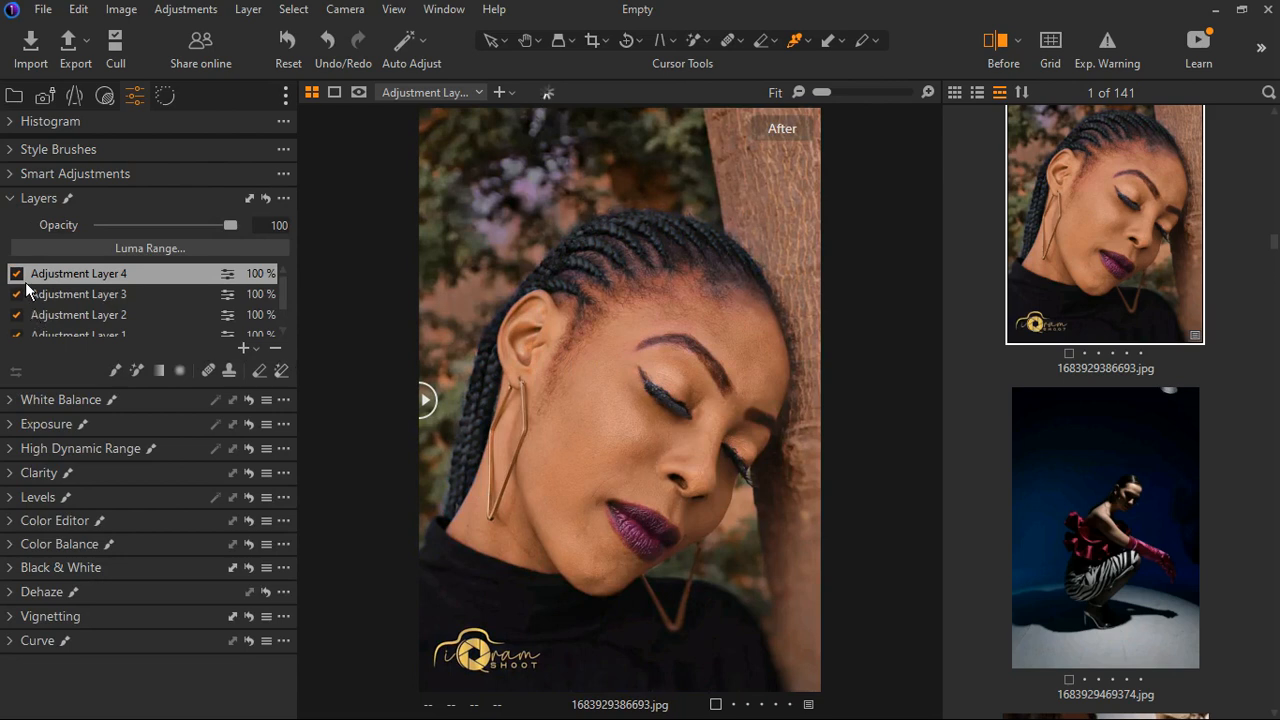
left_click(17, 275)
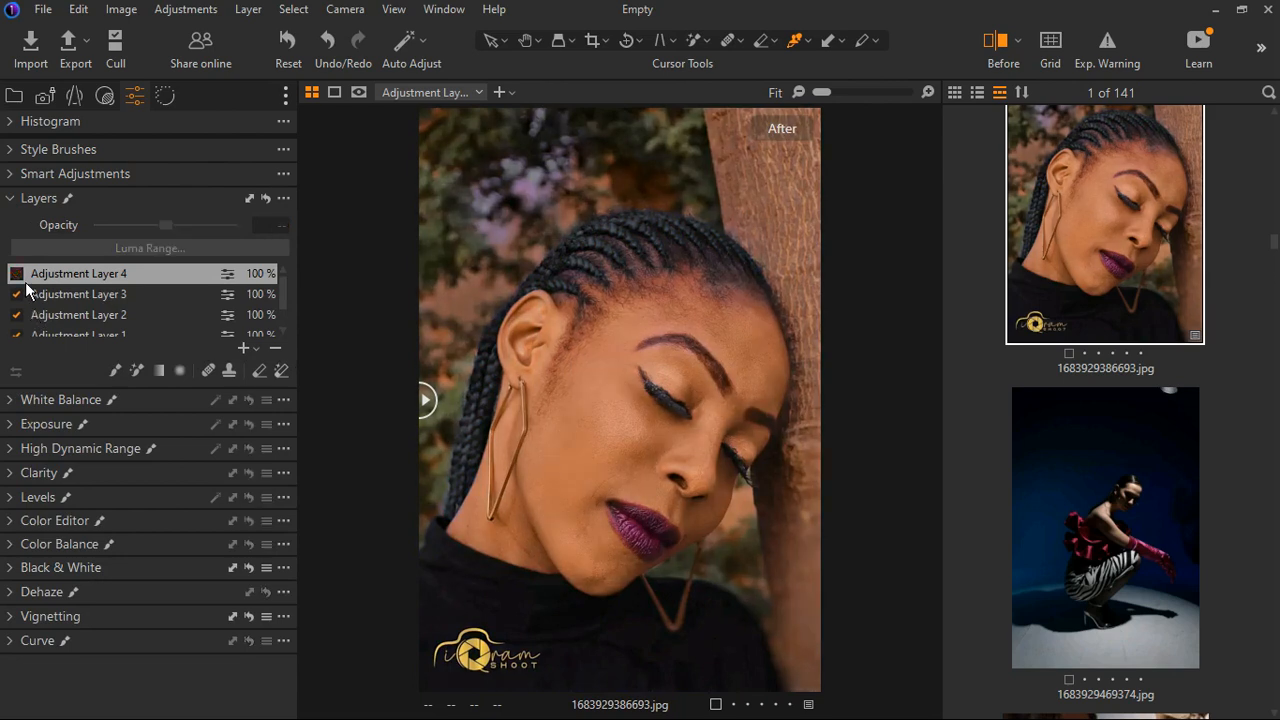
left_click(17, 274)
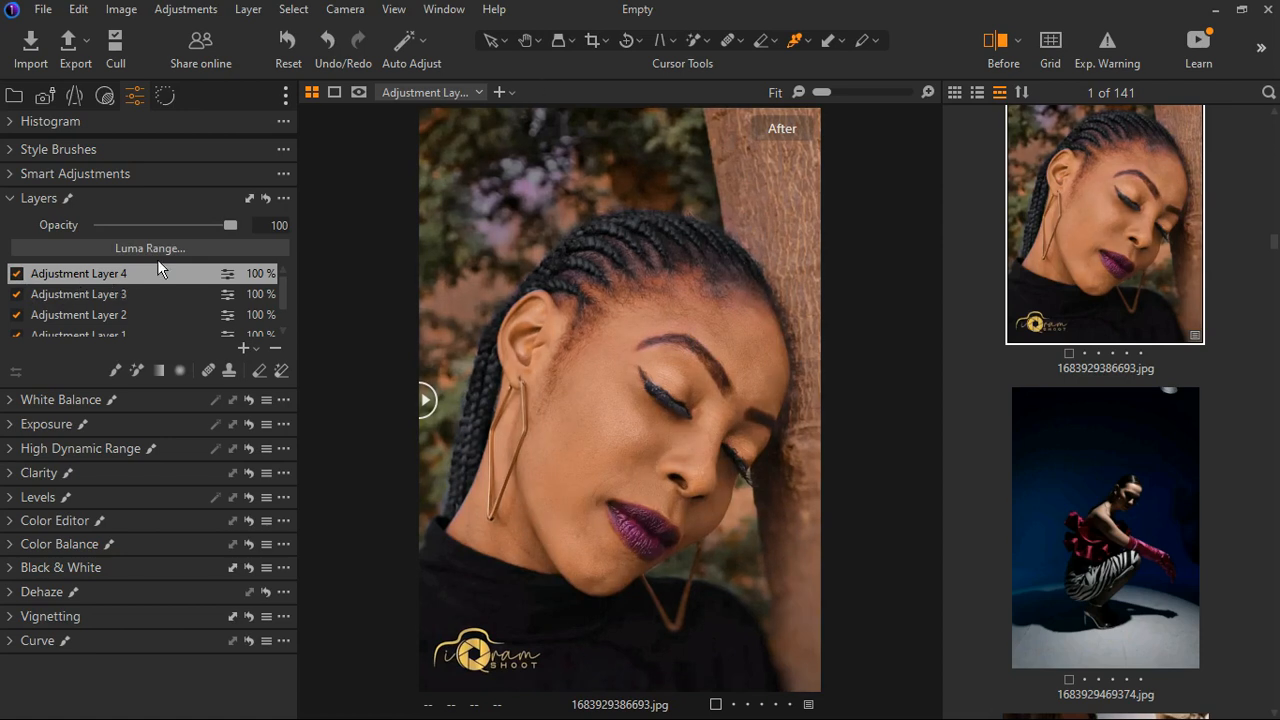
Reduce Adjustment Layer 4's opacity to 48 and compare the portrait before and after
left_click_drag(239, 236, 171, 237)
left_click_drag(427, 400, 382, 415)
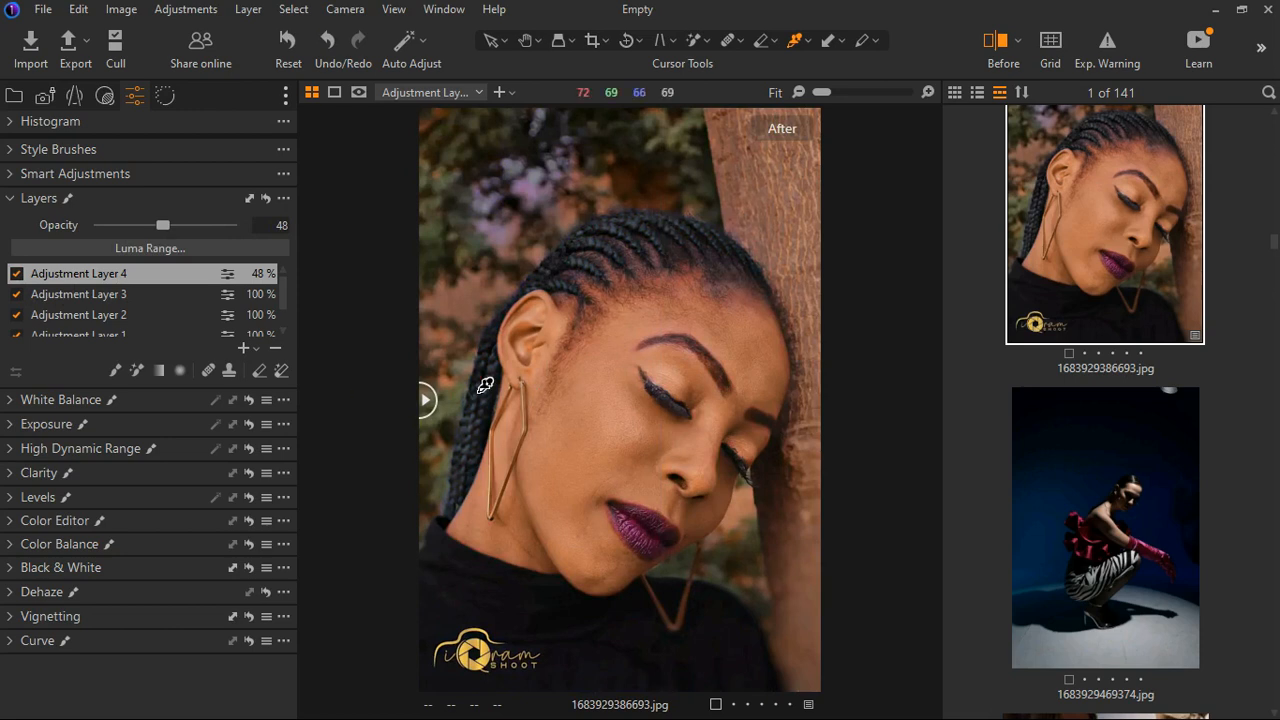